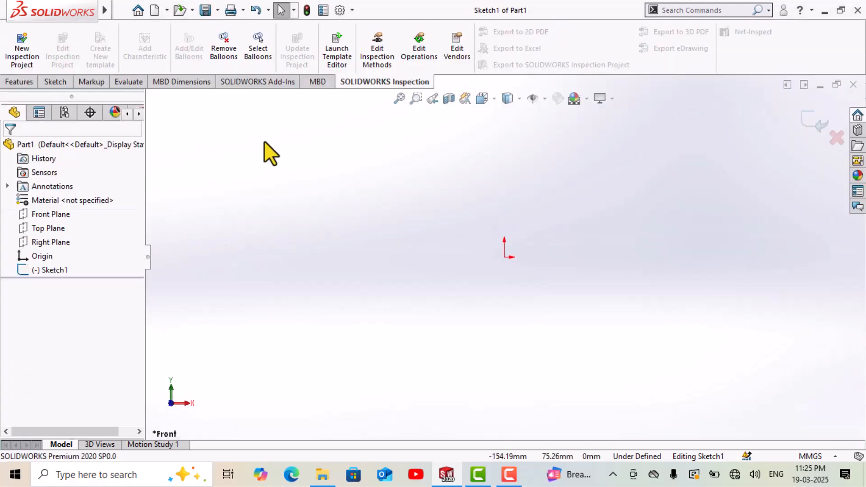
# Step: Make the Top Plane visible in the model and exit the empty open sketch, discarding it
pyautogui.click(47, 229)
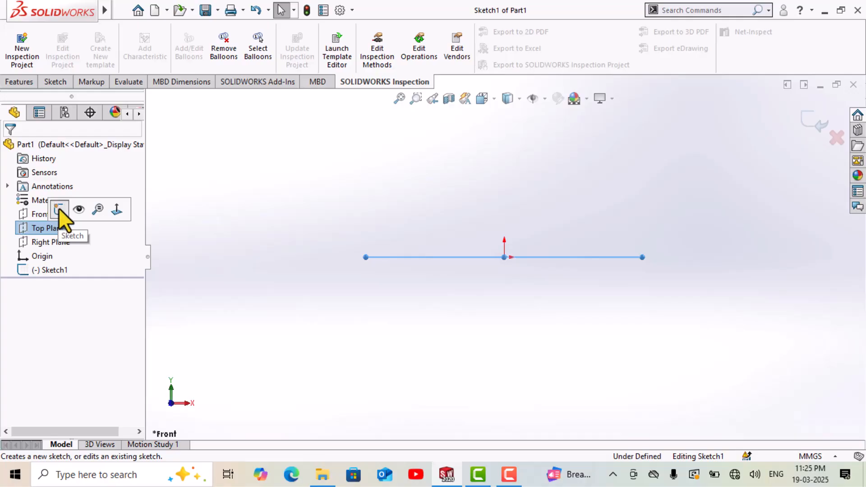
pyautogui.click(78, 209)
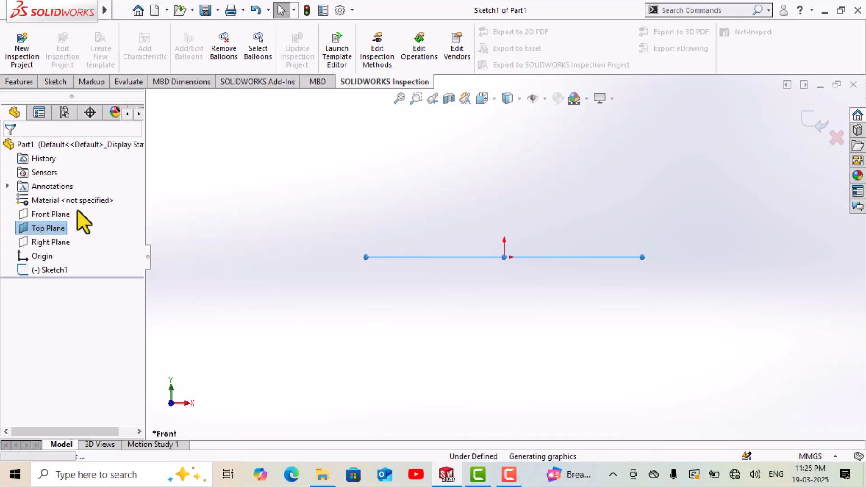
pyautogui.moveTo(414, 239); pyautogui.dragTo(476, 286, button='middle')
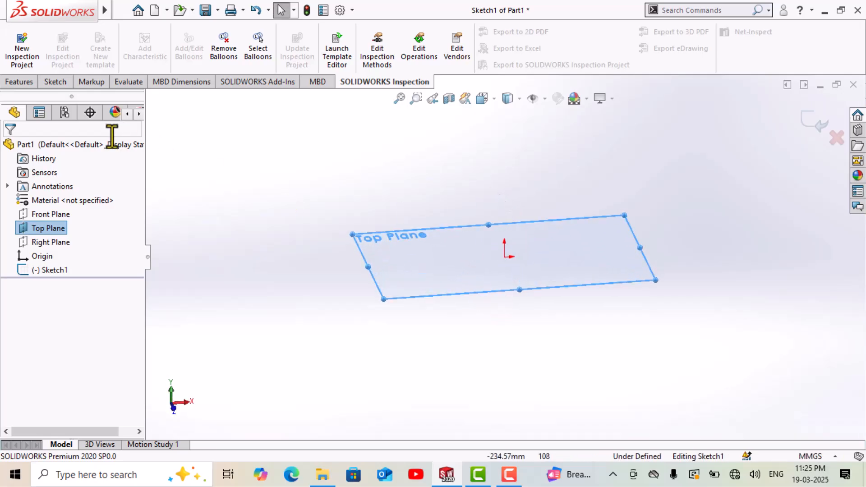
pyautogui.click(341, 170)
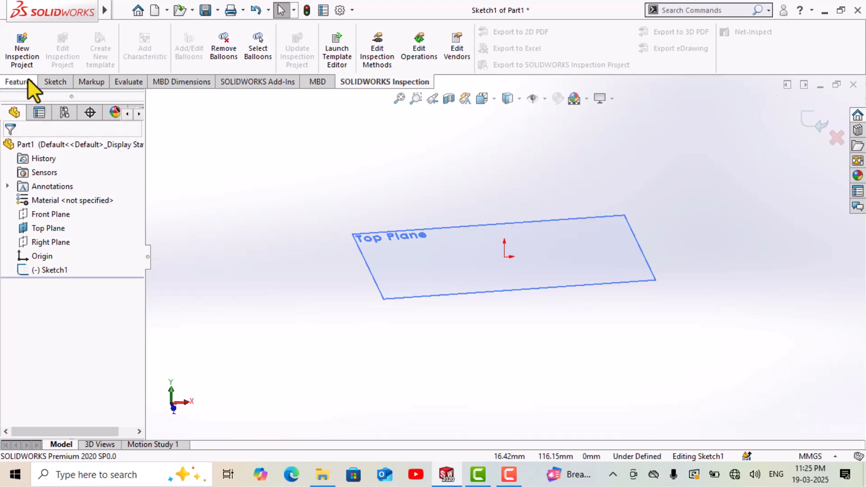
pyautogui.click(52, 83)
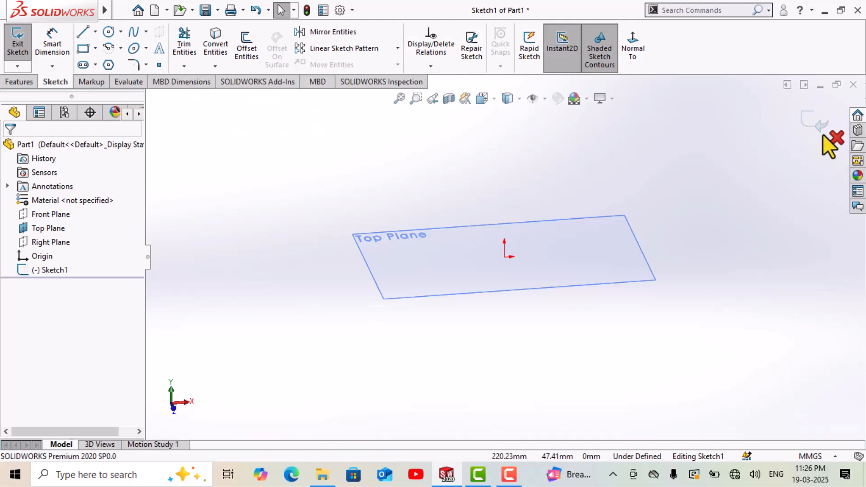
pyautogui.click(836, 136)
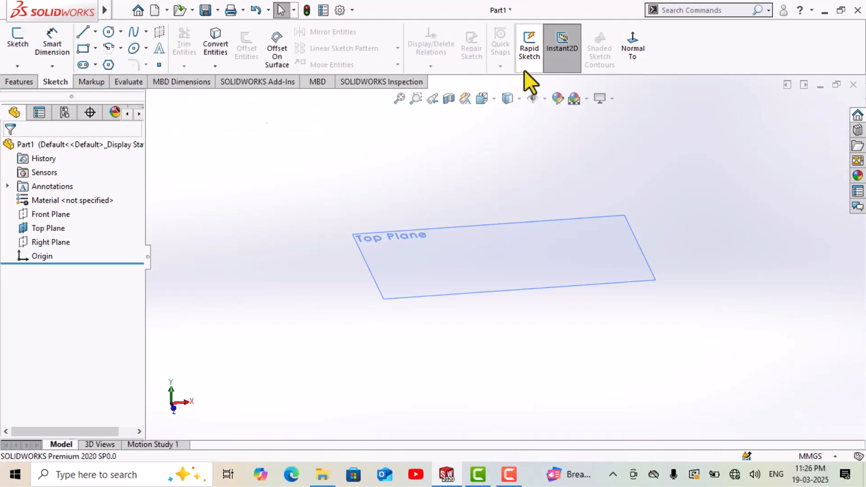
# Step: Set up a new reference plane that is offset 60 mm from the Top Plane
pyautogui.click(19, 82)
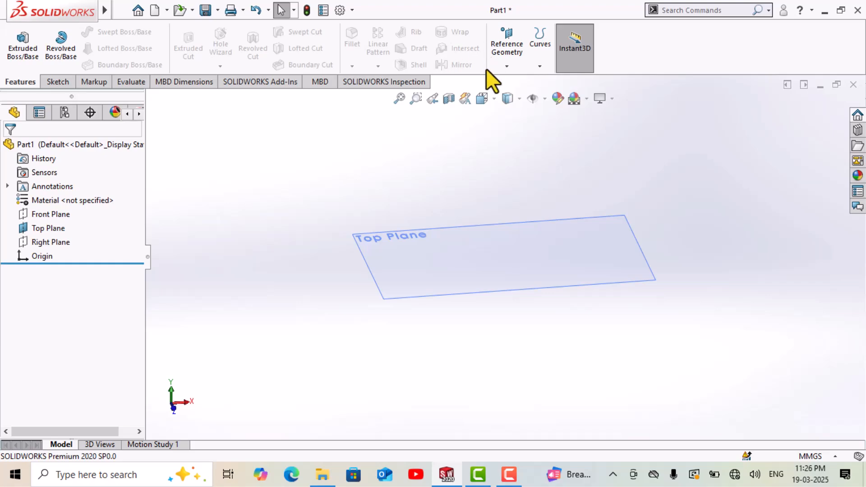
pyautogui.click(506, 67)
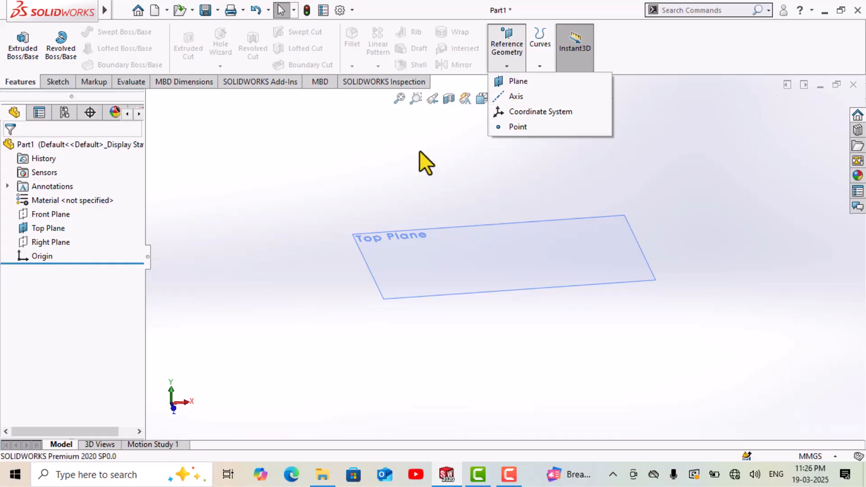
pyautogui.click(521, 82)
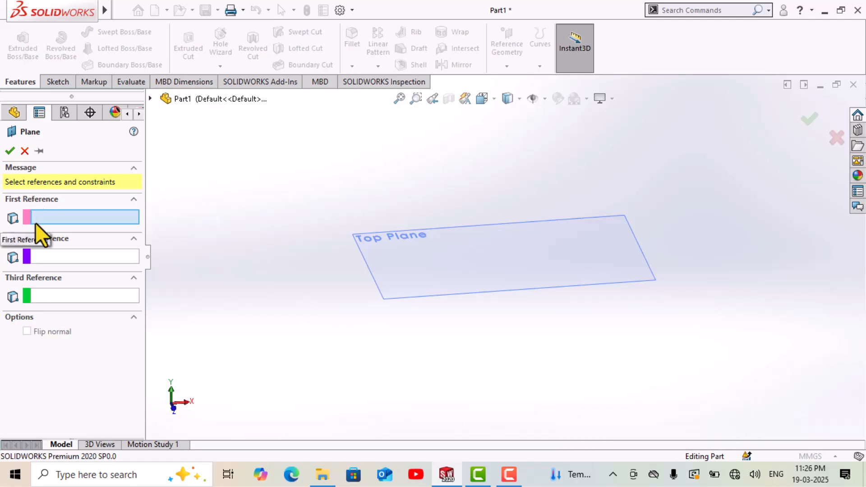
pyautogui.click(414, 299)
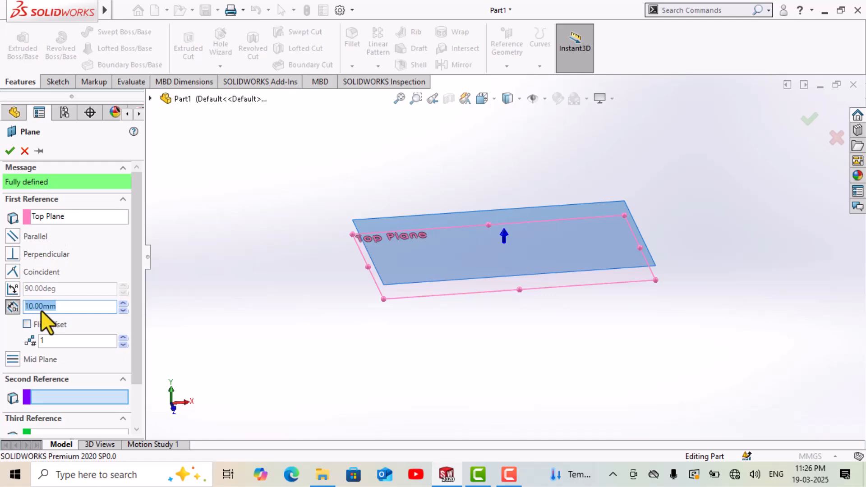
pyautogui.click(122, 303)
pyautogui.click(122, 302)
pyautogui.click(122, 302)
pyautogui.click(122, 302)
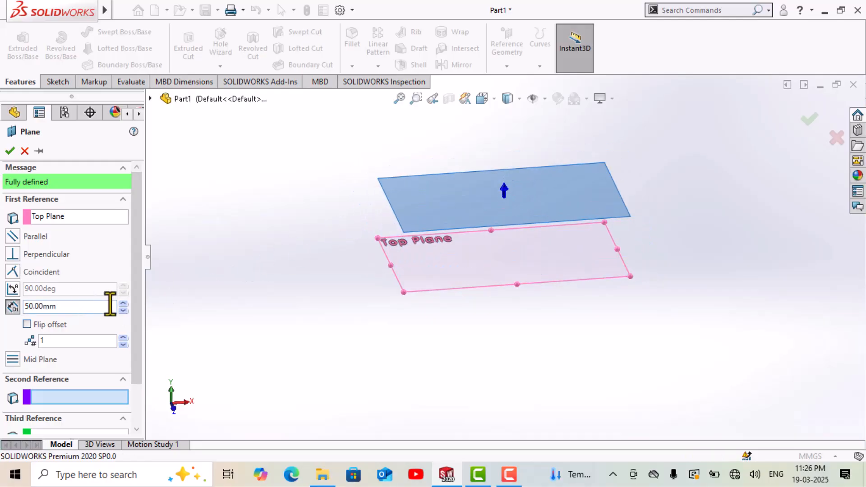
pyautogui.click(122, 303)
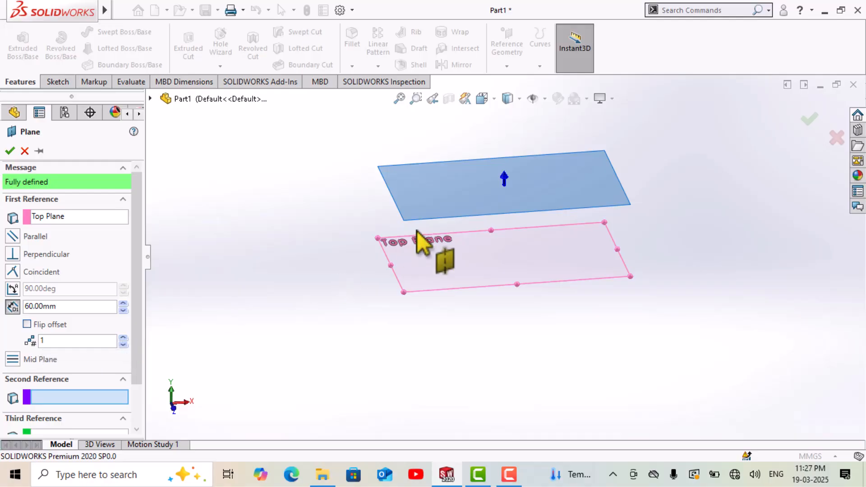
# Step: Set the number of offset planes to 4
pyautogui.scroll(-2, 418, 231)
pyautogui.scroll(3, 418, 231)
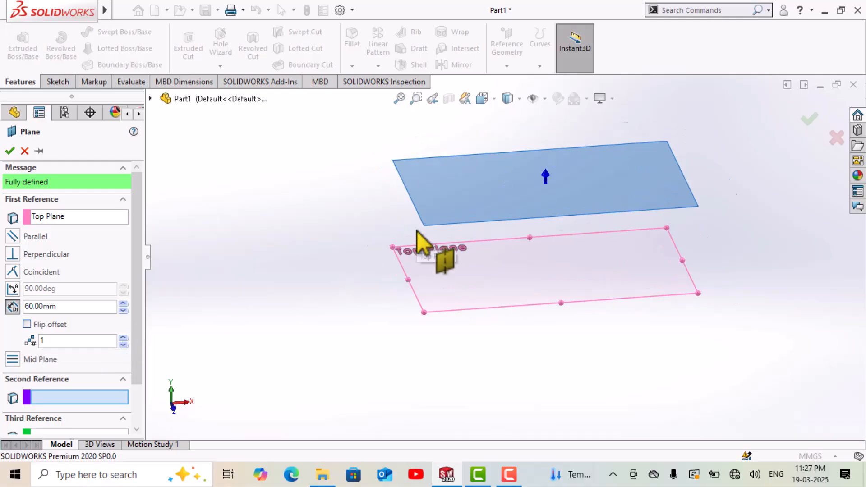
pyautogui.click(122, 337)
pyautogui.click(123, 337)
pyautogui.click(122, 338)
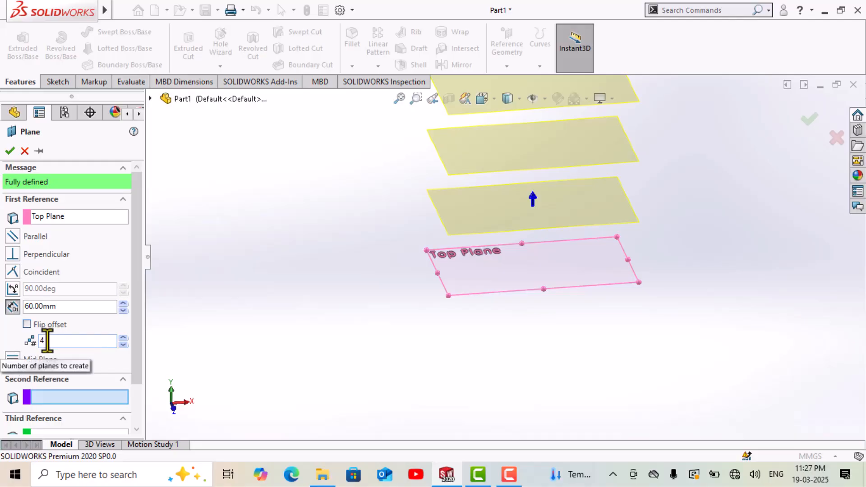
pyautogui.scroll(3, 396, 284)
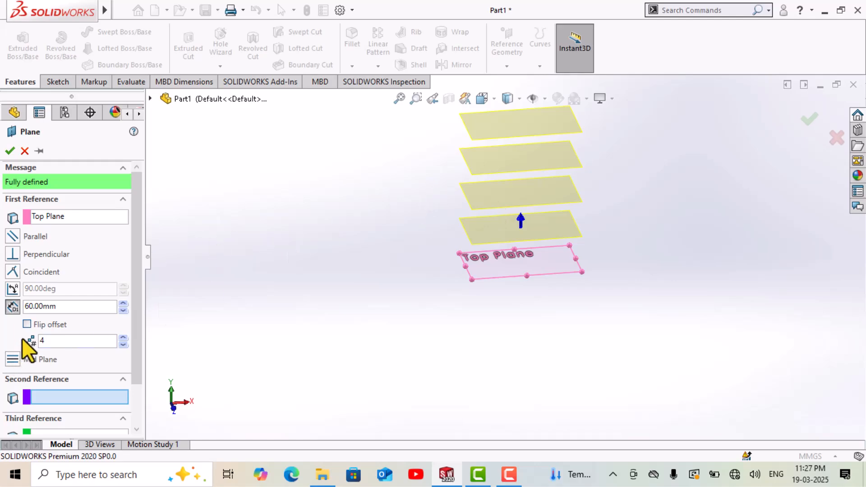
# Step: Flip the offset direction so the planes stack below the Top Plane, create them and clear the selection
pyautogui.click(27, 324)
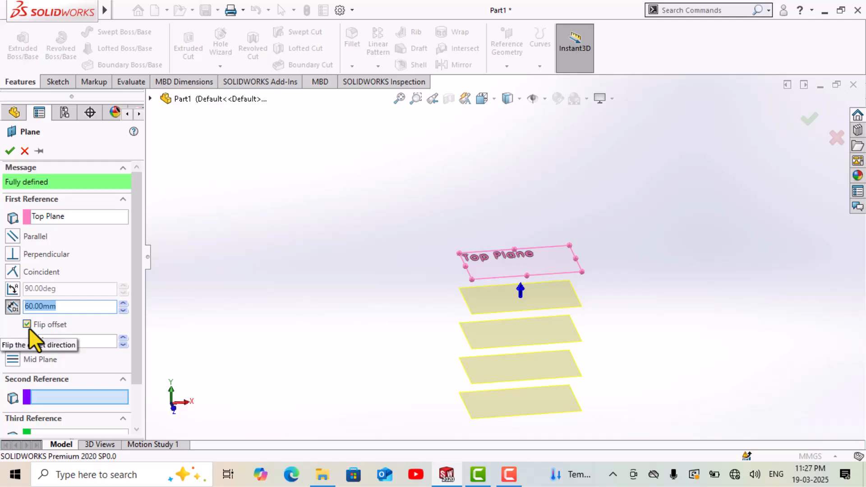
pyautogui.scroll(2, 451, 230)
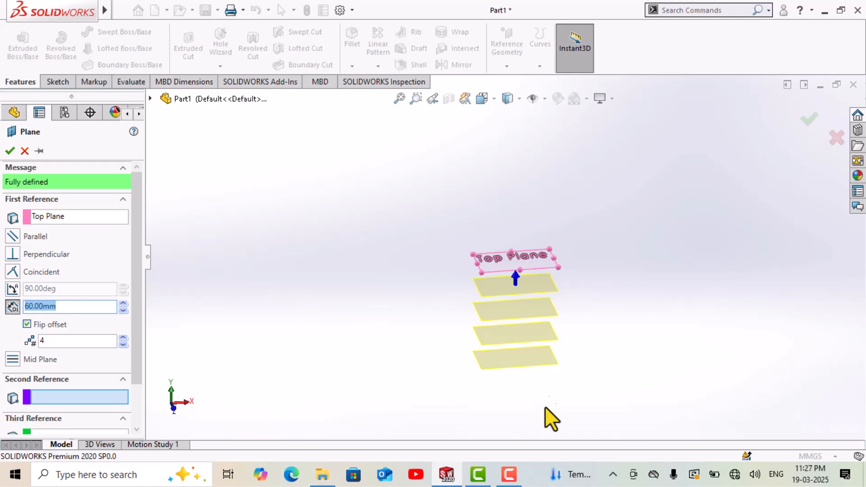
pyautogui.scroll(-3, 540, 323)
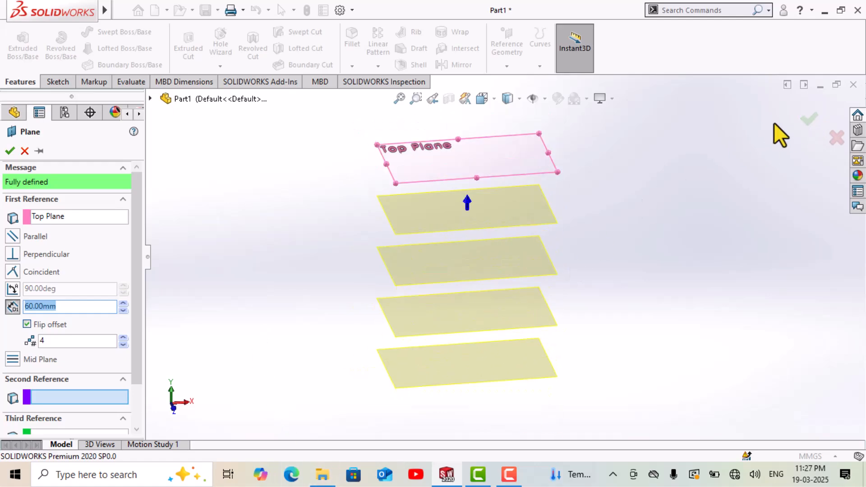
pyautogui.click(812, 126)
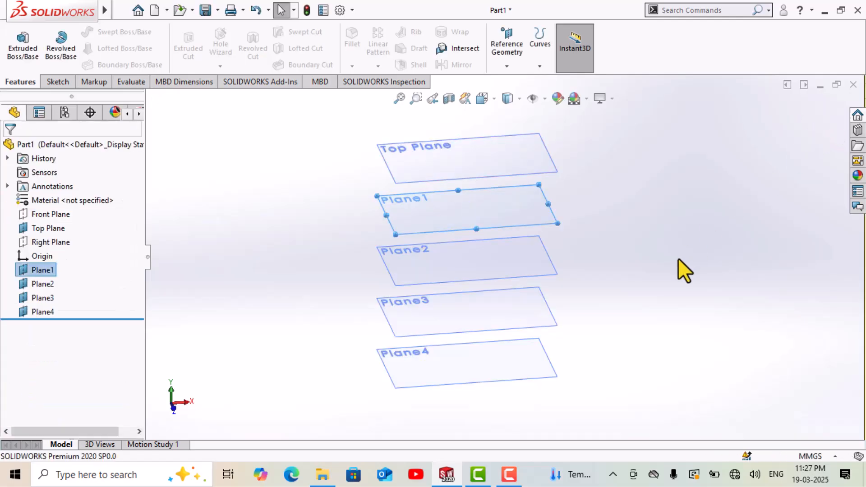
pyautogui.moveTo(599, 270); pyautogui.dragTo(525, 237, button='middle')
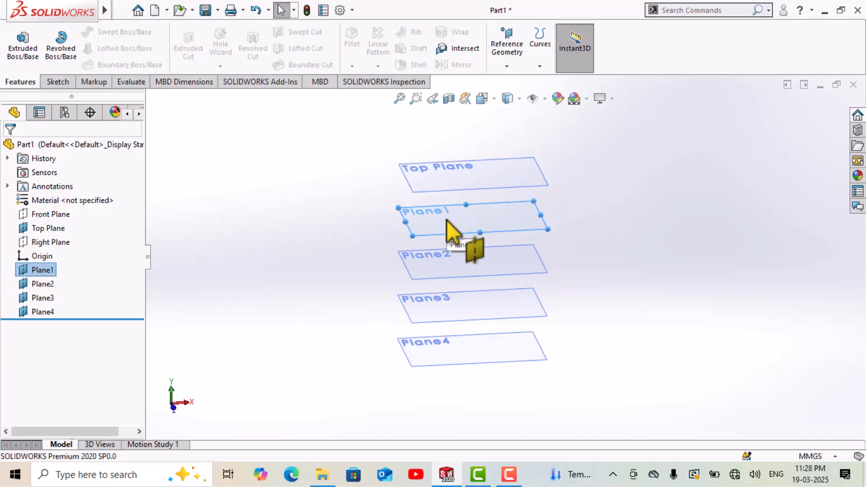
pyautogui.click(333, 296)
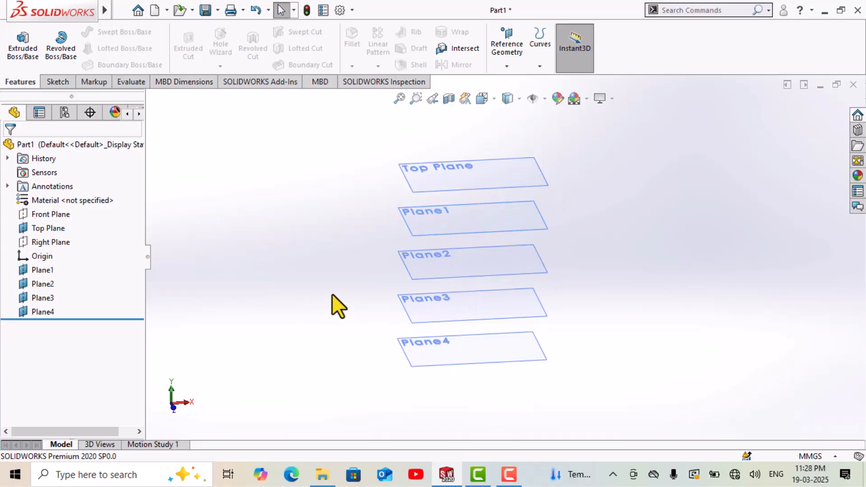
# Step: Start a sketch on the Top Plane and draw a circle about 83 mm in diameter centred on the origin
pyautogui.click(451, 172)
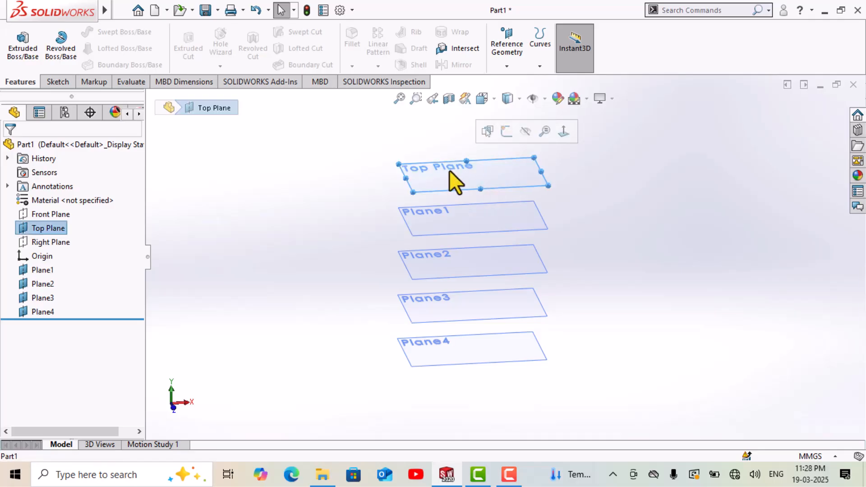
pyautogui.click(506, 135)
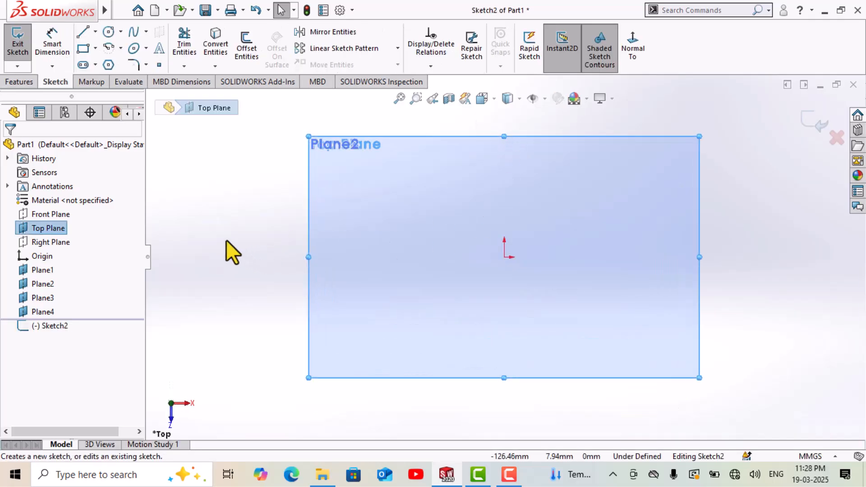
pyautogui.moveTo(238, 242); pyautogui.dragTo(288, 234, button='right')
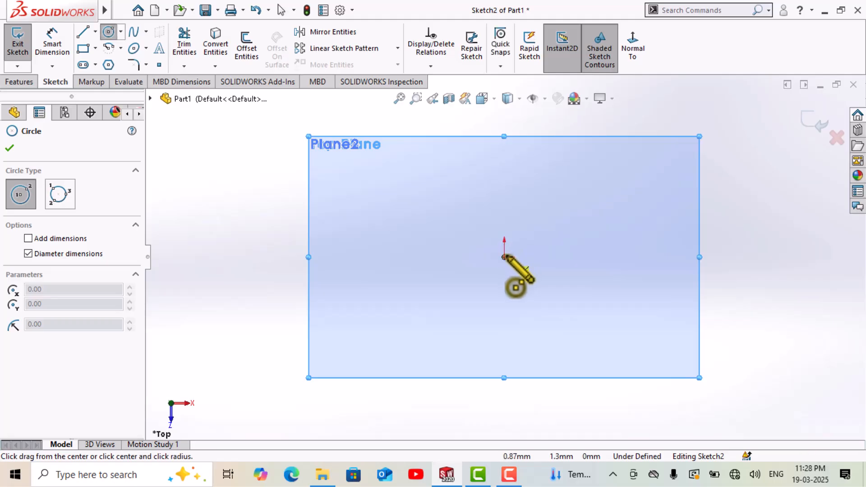
pyautogui.click(505, 257)
pyautogui.click(558, 180)
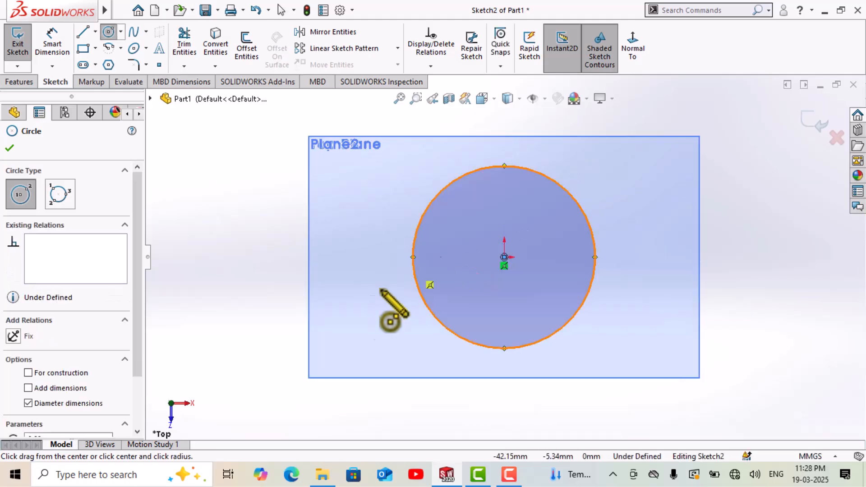
# Step: Dimension the circle's diameter as 80 mm and exit the sketch
pyautogui.moveTo(273, 356); pyautogui.dragTo(345, 266, button='right')
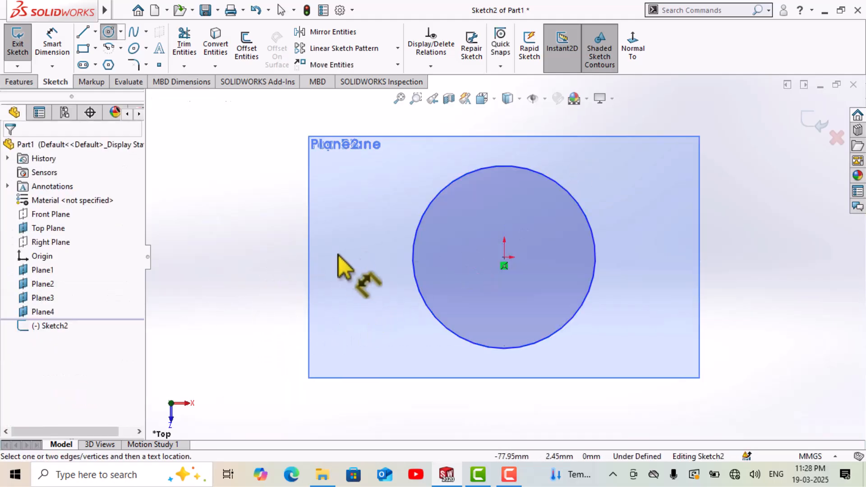
pyautogui.click(415, 261)
pyautogui.click(352, 296)
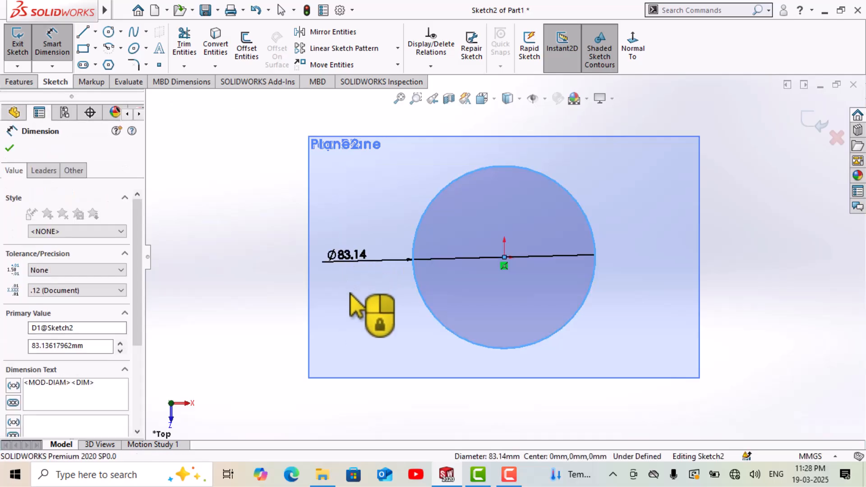
pyautogui.write('80')
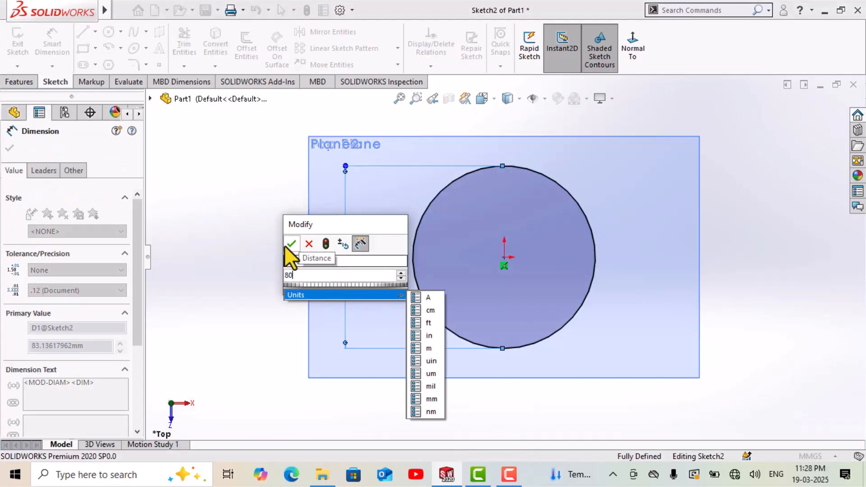
pyautogui.click(292, 244)
pyautogui.press('Escape')
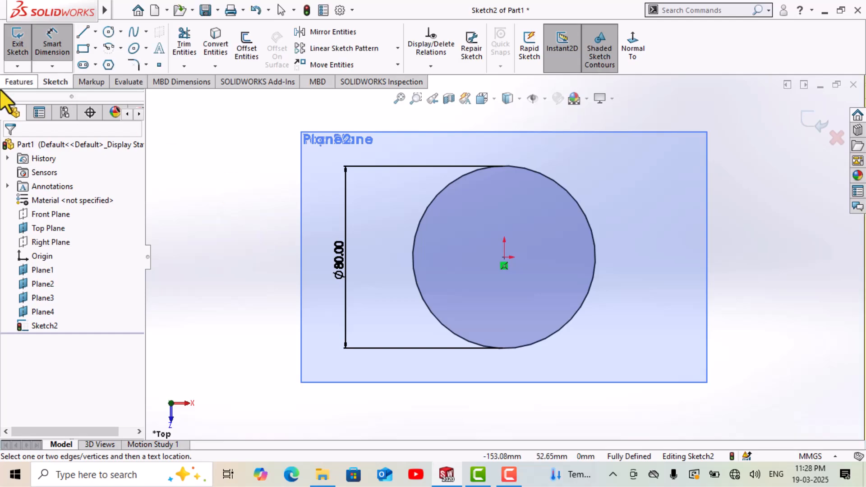
pyautogui.click(18, 43)
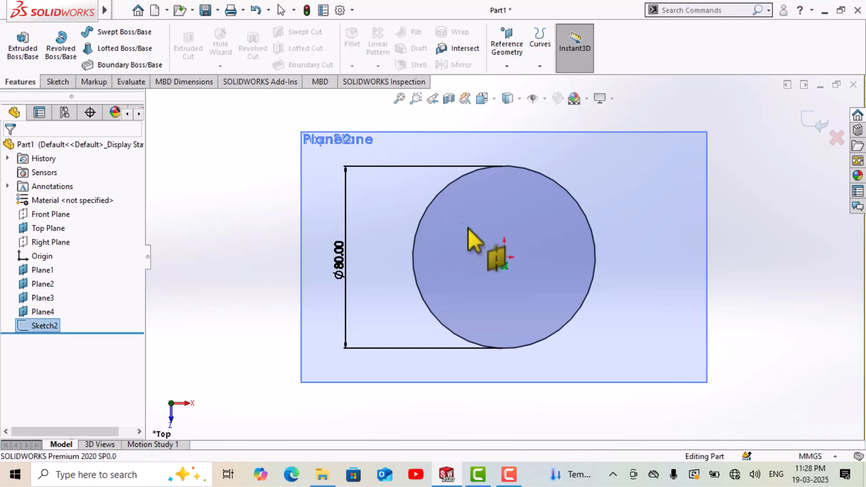
# Step: Start a boss extrude of the 80 mm circle, flipped below the Top Plane and ending Up To Surface at Plane1
pyautogui.moveTo(483, 243); pyautogui.dragTo(424, 155, button='middle')
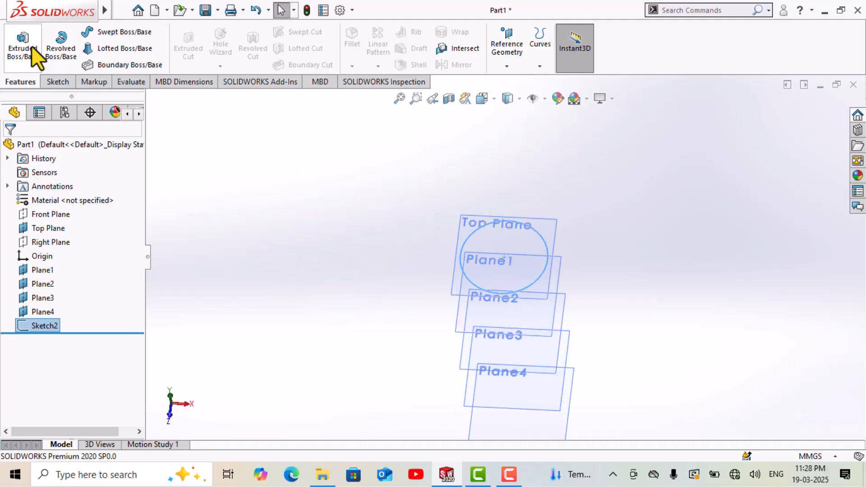
pyautogui.click(28, 47)
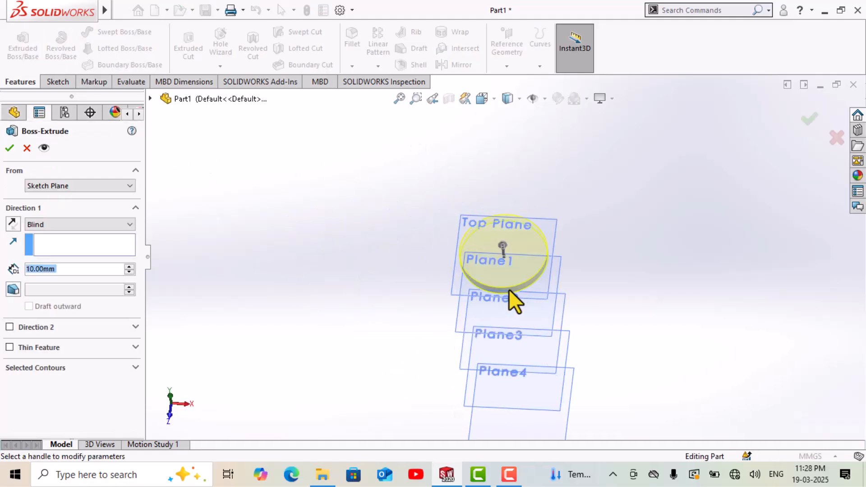
pyautogui.moveTo(510, 291); pyautogui.dragTo(530, 233, button='middle')
pyautogui.click(18, 219)
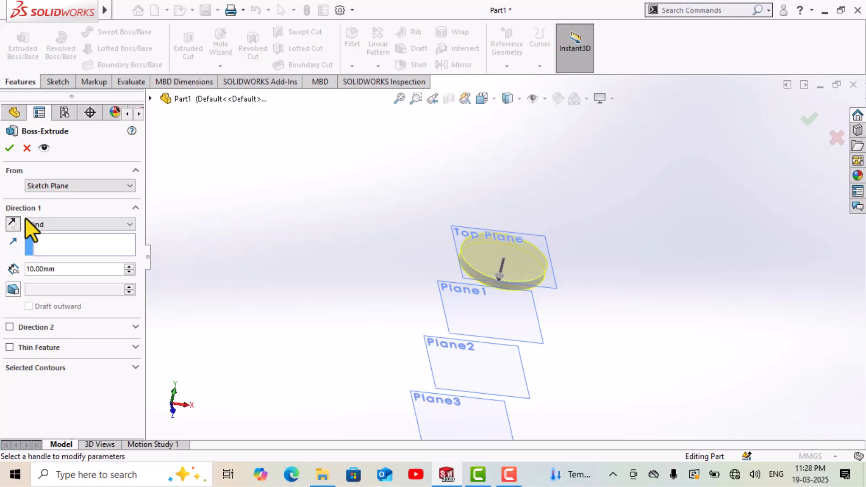
pyautogui.click(55, 224)
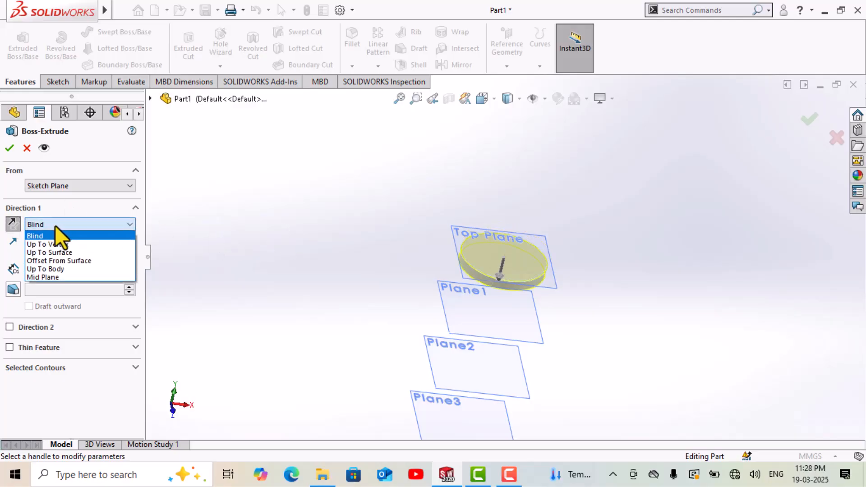
pyautogui.click(51, 253)
pyautogui.click(464, 319)
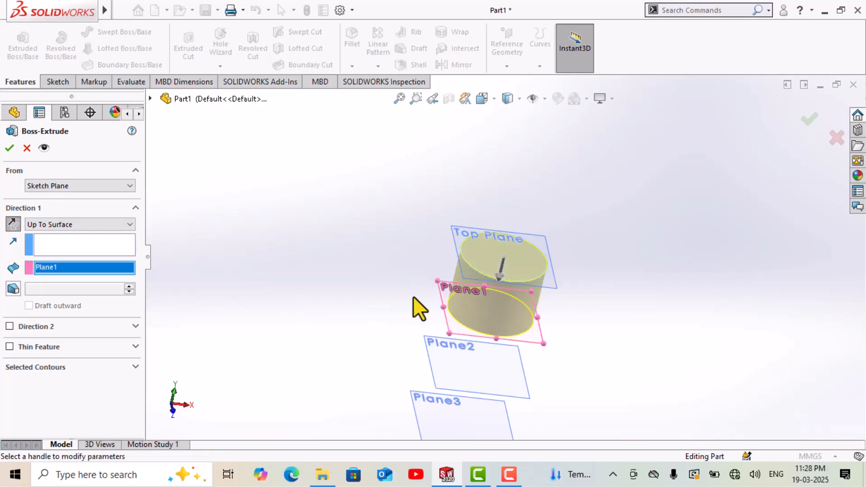
# Step: Change the extrusion's end surface to Plane2 and then to Plane3
pyautogui.scroll(-3, 505, 331)
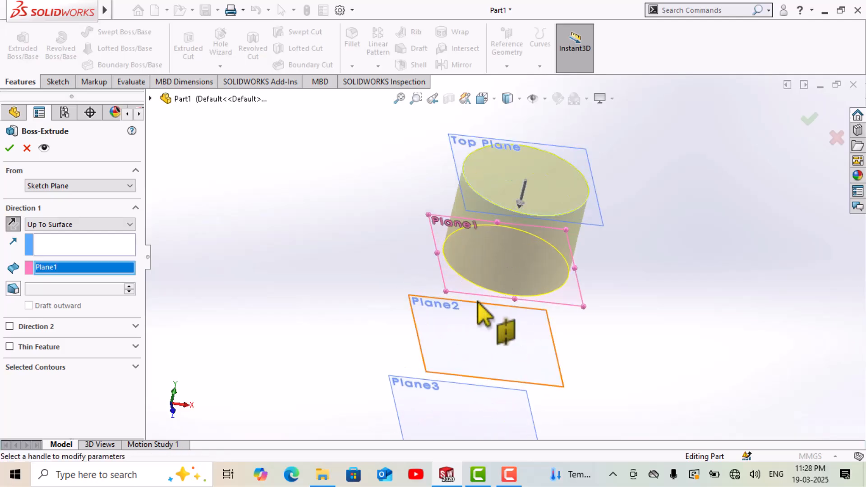
pyautogui.click(458, 332)
pyautogui.scroll(3, 451, 368)
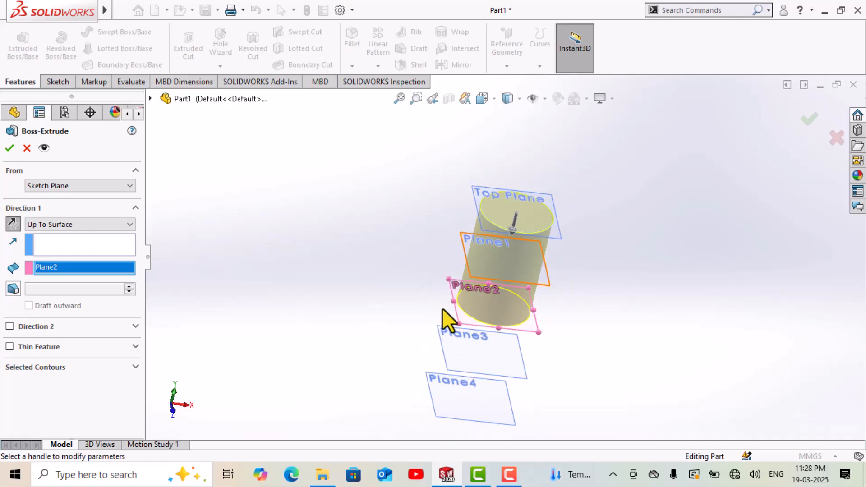
pyautogui.click(464, 363)
pyautogui.scroll(-3, 459, 377)
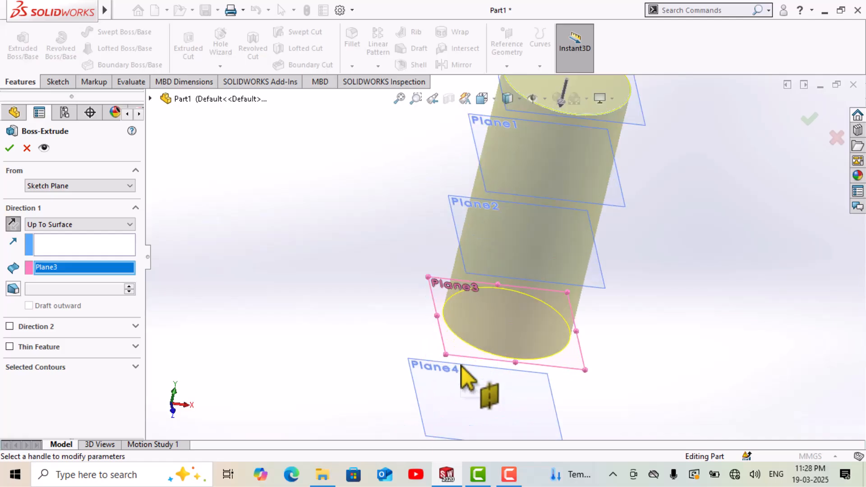
# Step: Set the extrusion's end surface to Plane4 and create the cylinder
pyautogui.click(451, 383)
pyautogui.scroll(3, 456, 381)
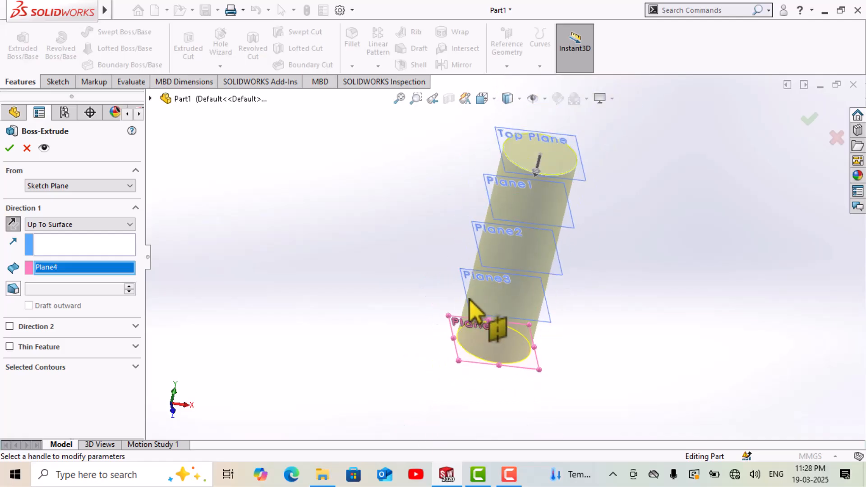
pyautogui.scroll(1, 471, 183)
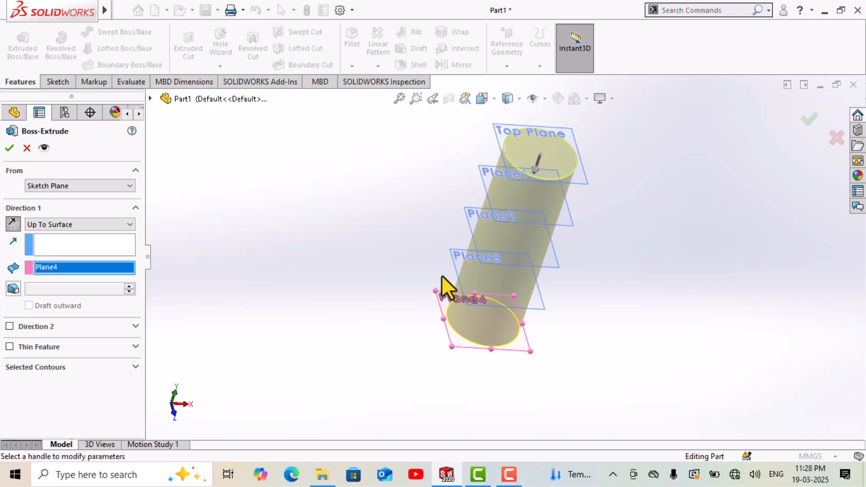
pyautogui.scroll(-4, 463, 289)
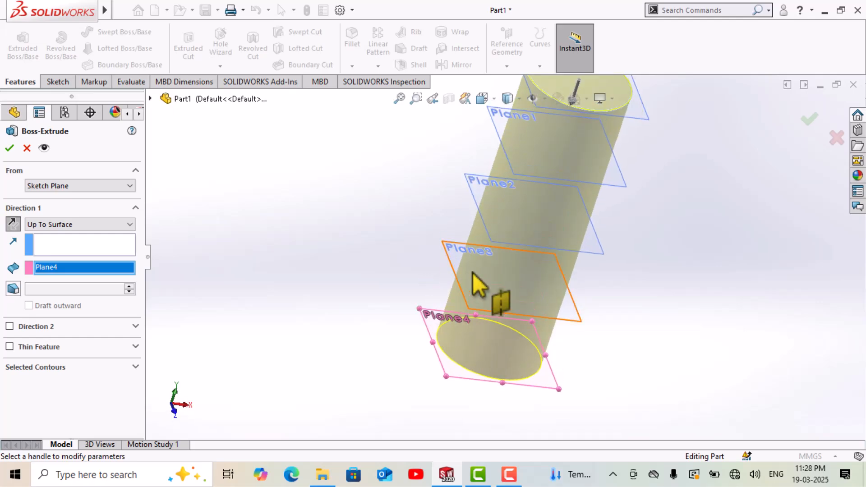
pyautogui.scroll(3, 467, 276)
pyautogui.click(9, 148)
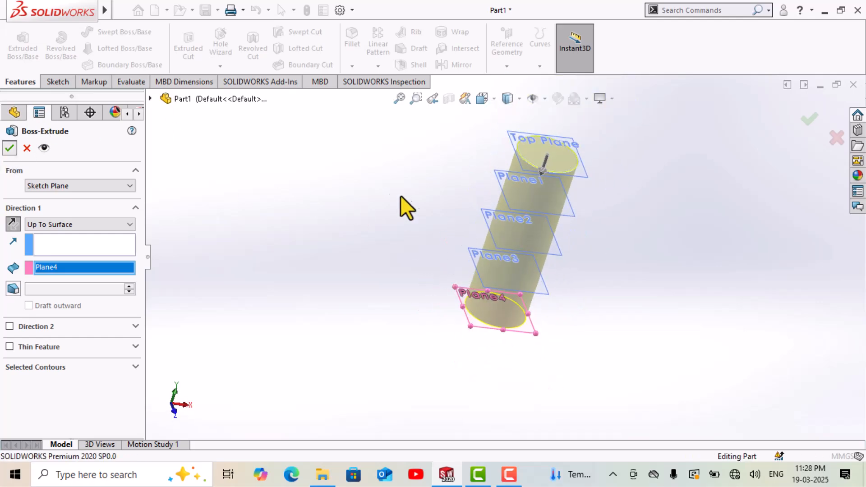
pyautogui.moveTo(510, 248); pyautogui.dragTo(429, 238, button='middle')
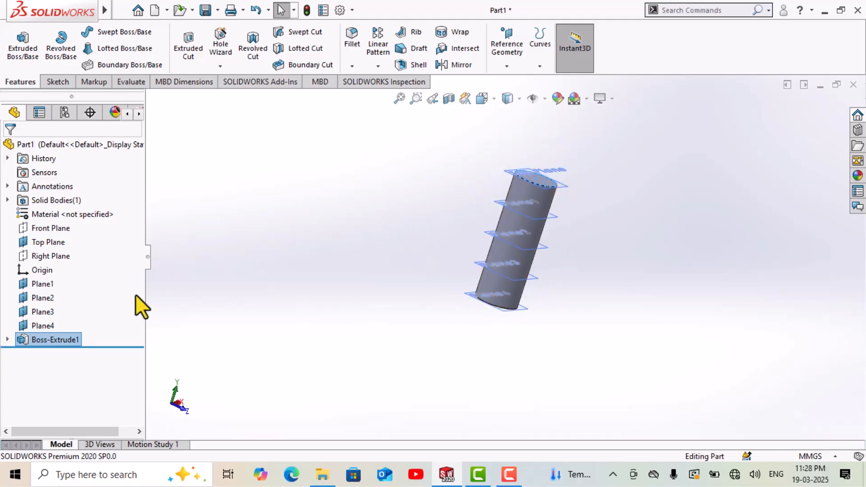
# Step: Delete the extruded cylinder together with its absorbed circle sketch
pyautogui.rightClick(29, 341)
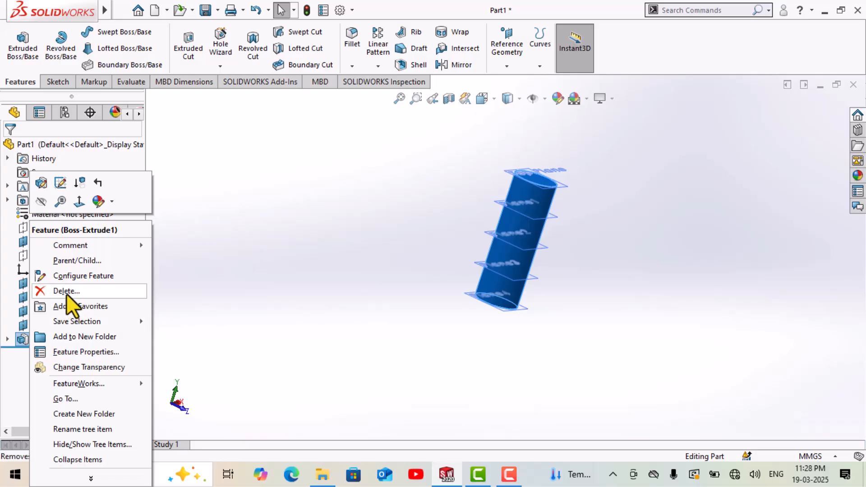
pyautogui.click(66, 291)
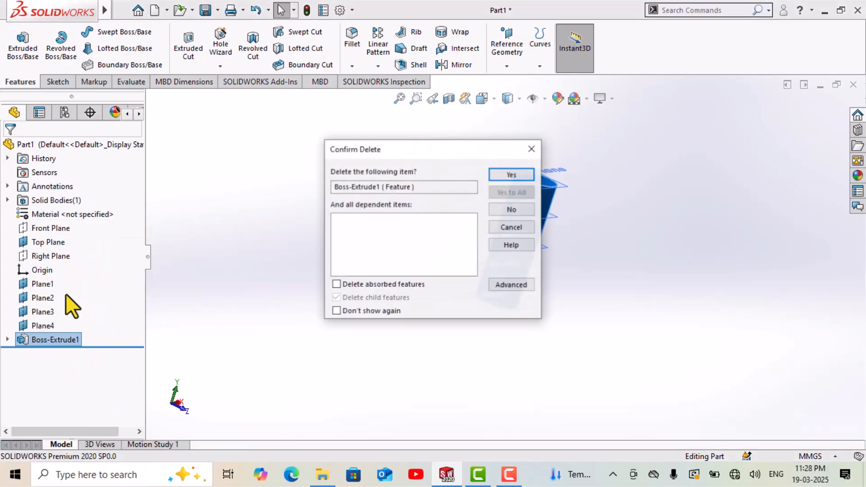
pyautogui.click(355, 284)
pyautogui.click(510, 175)
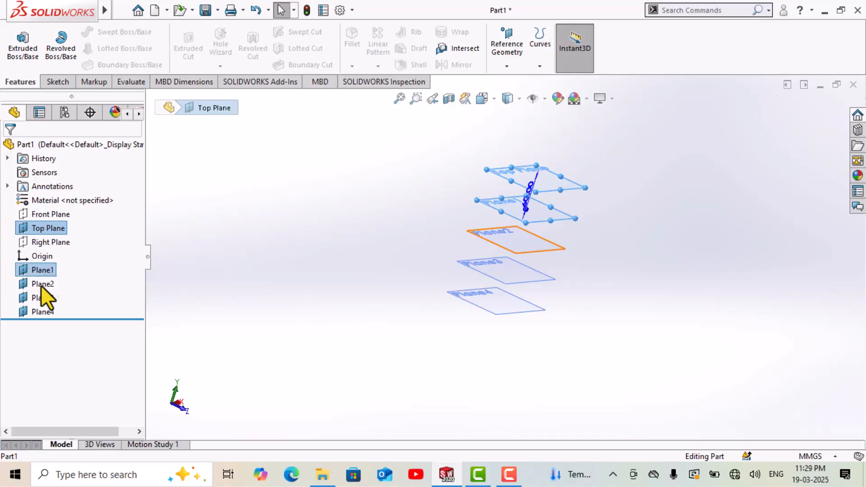
# Step: Delete the four offset planes, Plane1 to Plane4
pyautogui.keyDown('ctrl'); pyautogui.click(42, 284); pyautogui.keyUp('ctrl')
pyautogui.keyDown('ctrl'); pyautogui.click(39, 297); pyautogui.keyUp('ctrl')
pyautogui.keyDown('ctrl'); pyautogui.click(34, 312); pyautogui.keyUp('ctrl')
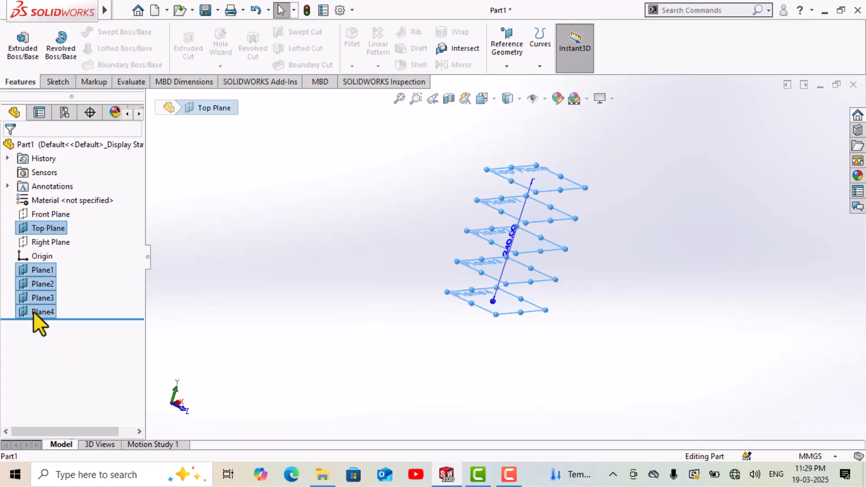
pyautogui.rightClick(33, 310)
pyautogui.click(69, 334)
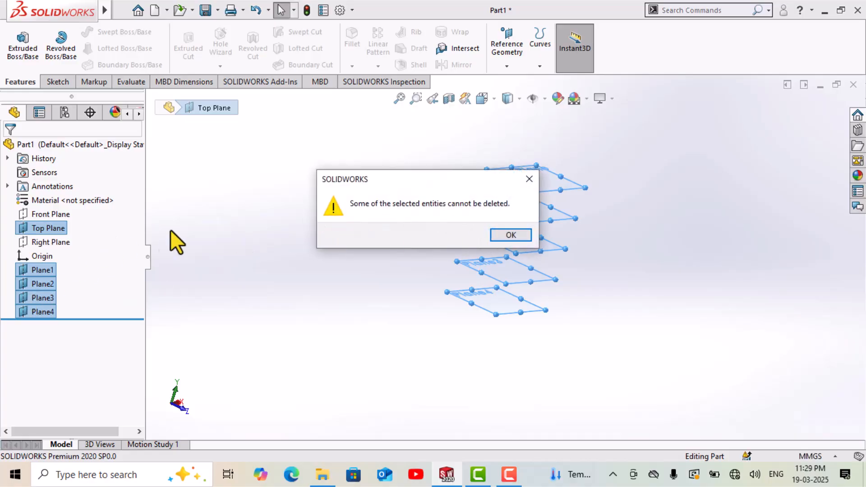
pyautogui.click(505, 239)
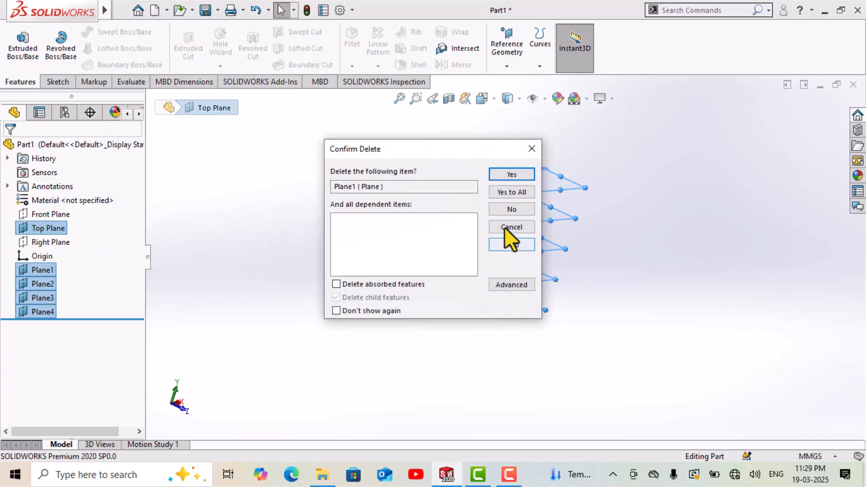
pyautogui.click(503, 192)
# Step: Start a sketch on the Top Plane and draw a center rectangle about 175 mm wide centred on the origin
pyautogui.keyDown('ctrl'); pyautogui.moveTo(315, 228); pyautogui.dragTo(294, 251, button='middle'); pyautogui.keyUp('ctrl')
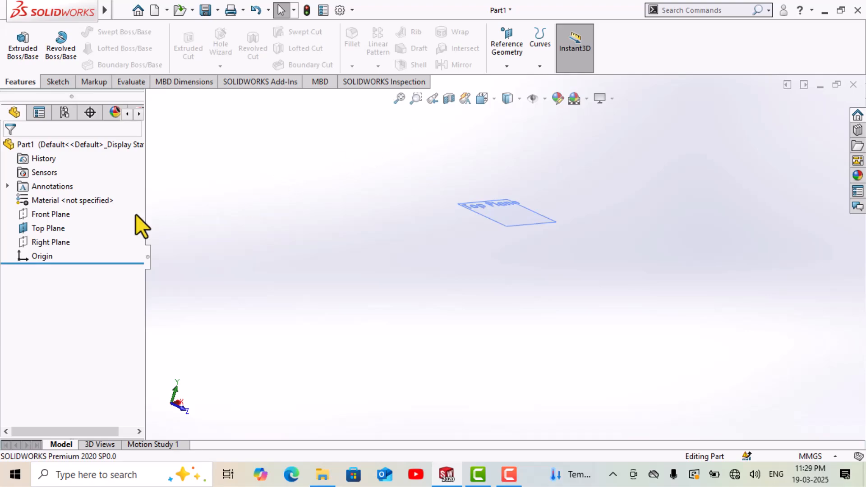
pyautogui.scroll(-3, 459, 208)
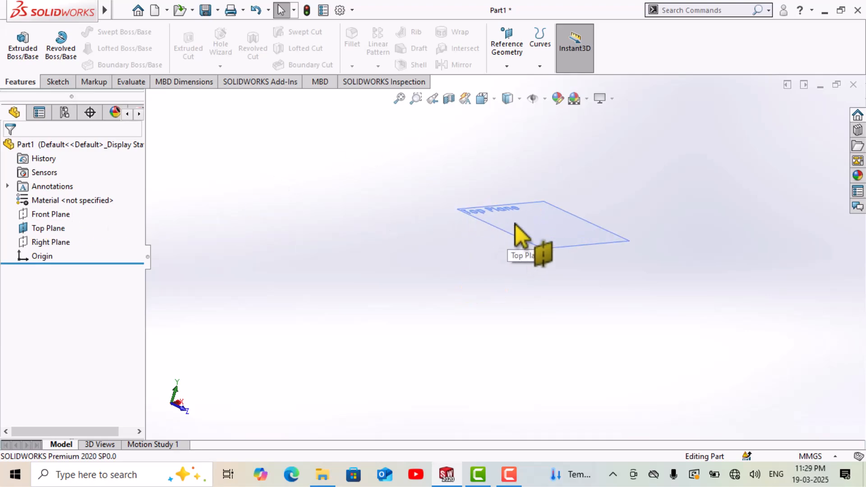
pyautogui.click(519, 234)
pyautogui.click(570, 187)
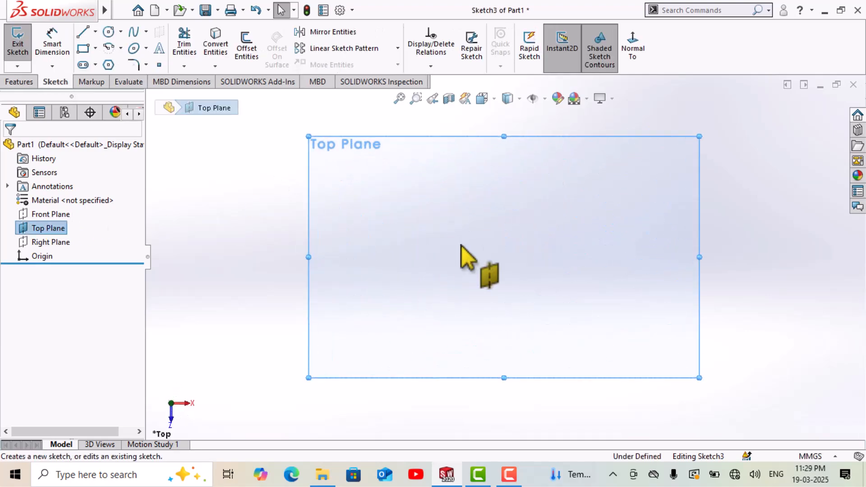
pyautogui.moveTo(340, 209); pyautogui.dragTo(333, 278, button='right')
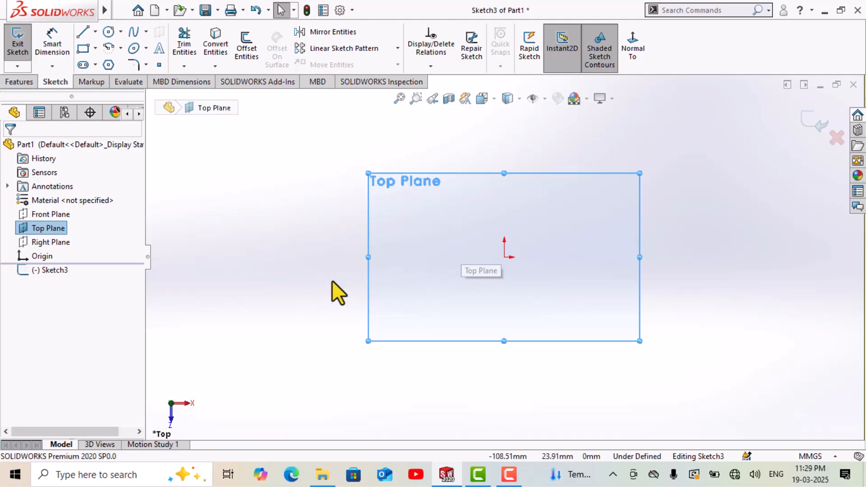
pyautogui.click(66, 191)
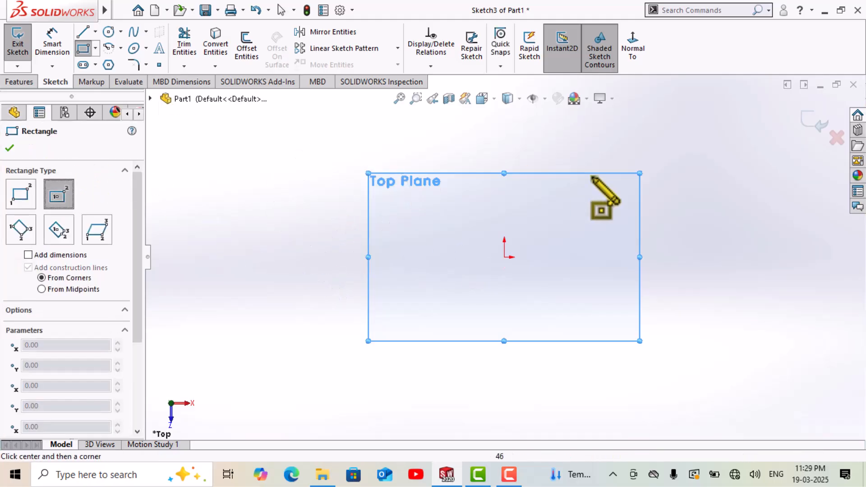
pyautogui.click(504, 257)
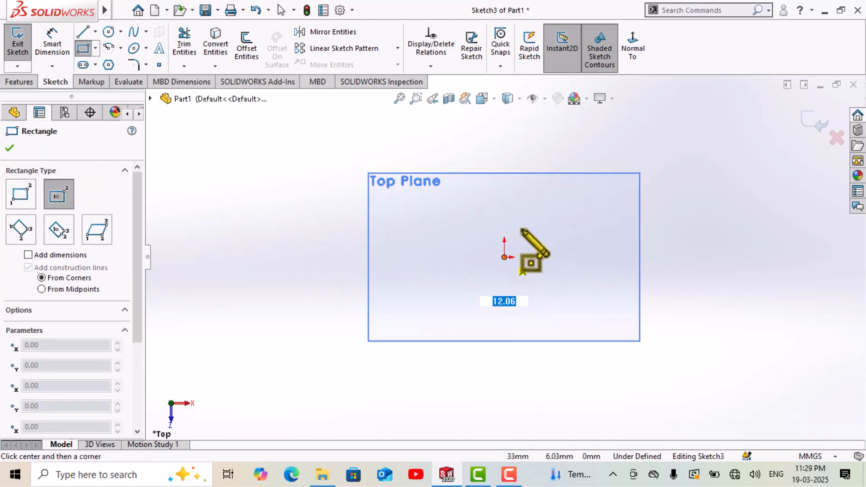
pyautogui.click(638, 138)
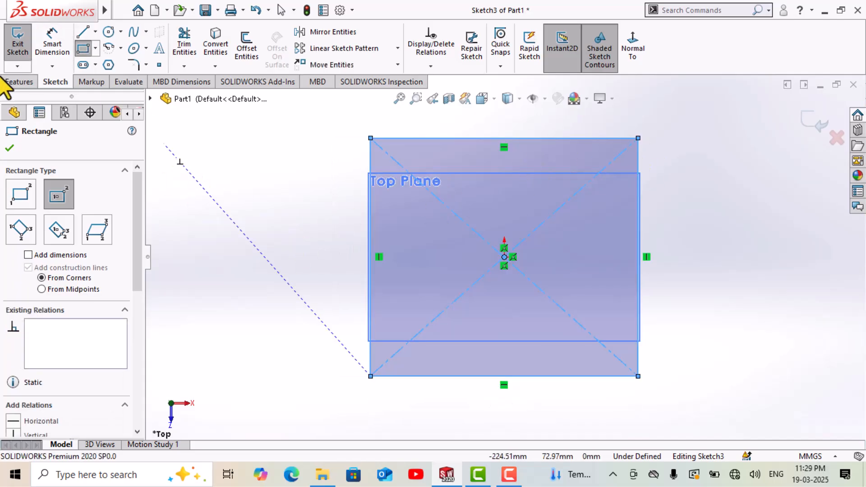
# Step: Dimension the rectangle's horizontal side as 100 mm
pyautogui.moveTo(199, 245); pyautogui.dragTo(198, 181, button='right')
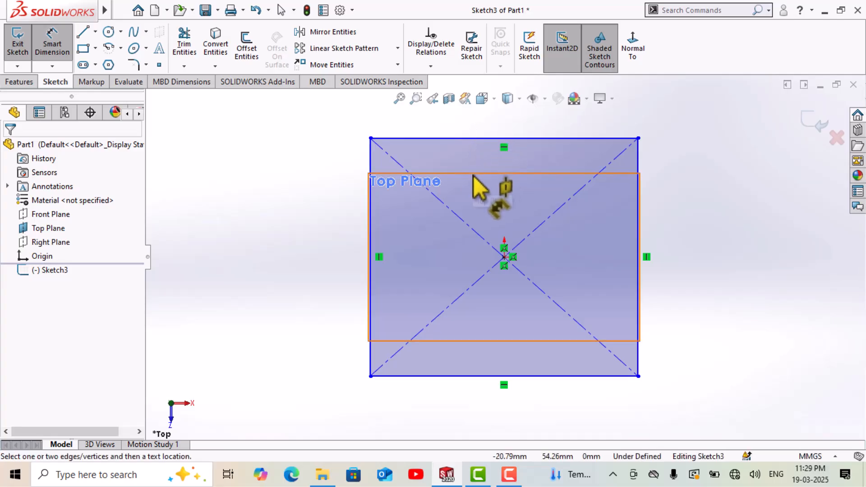
pyautogui.click(465, 137)
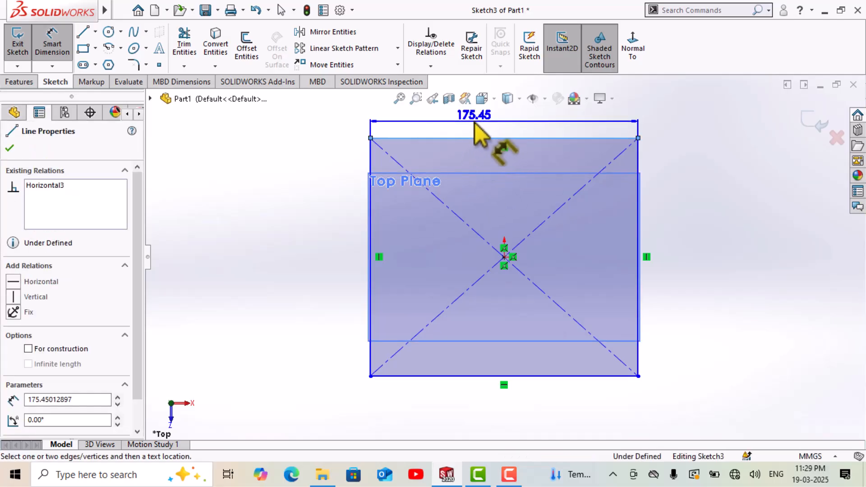
pyautogui.click(475, 137)
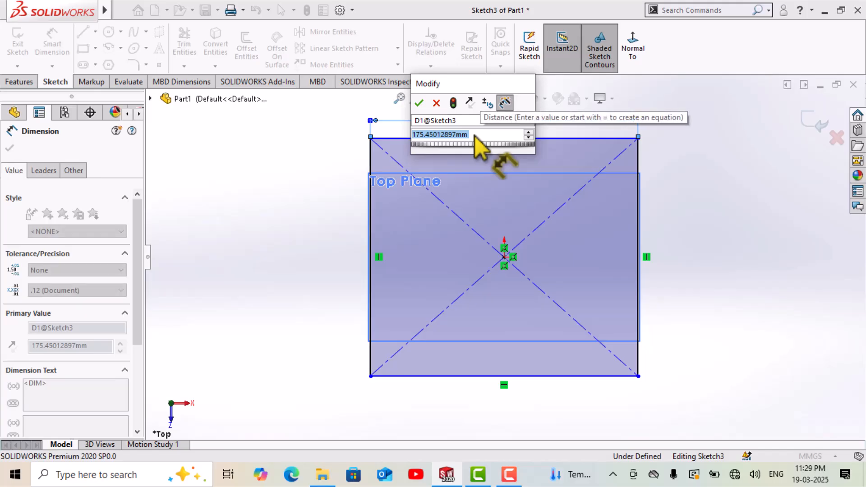
pyautogui.write('100')
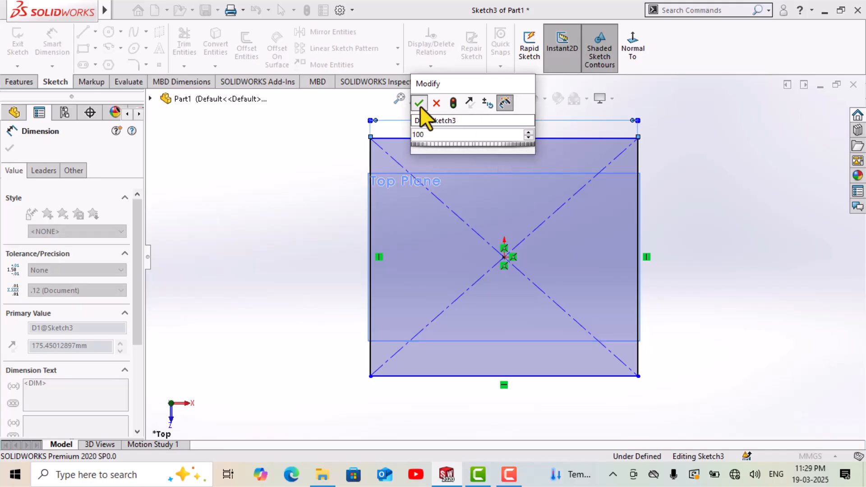
pyautogui.click(419, 103)
# Step: Dimension the rectangle's vertical side as 100 mm
pyautogui.scroll(3, 691, 187)
pyautogui.click(690, 187)
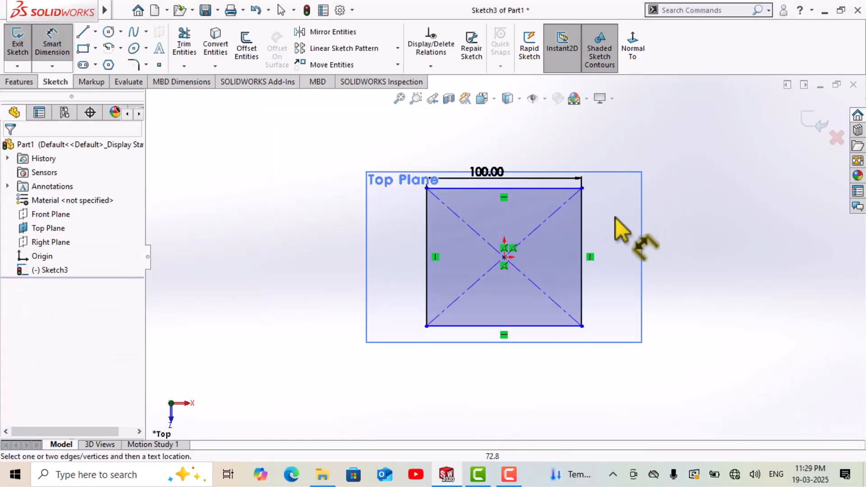
pyautogui.click(582, 233)
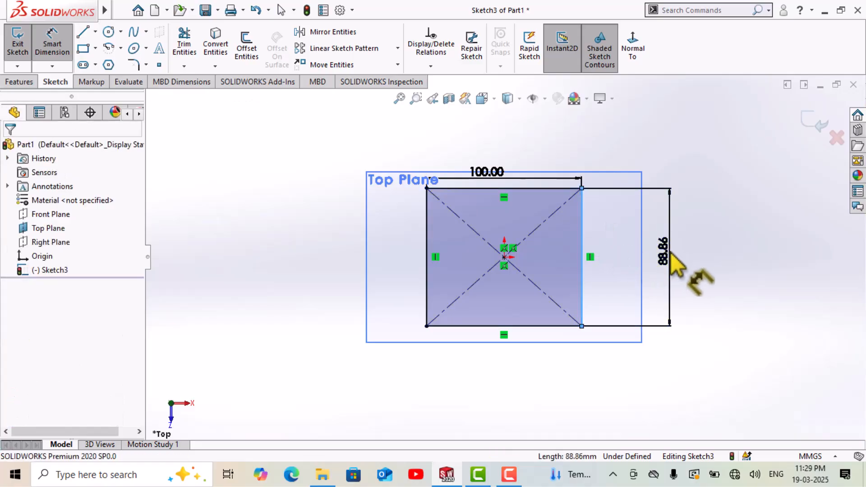
pyautogui.click(673, 262)
pyautogui.write('100')
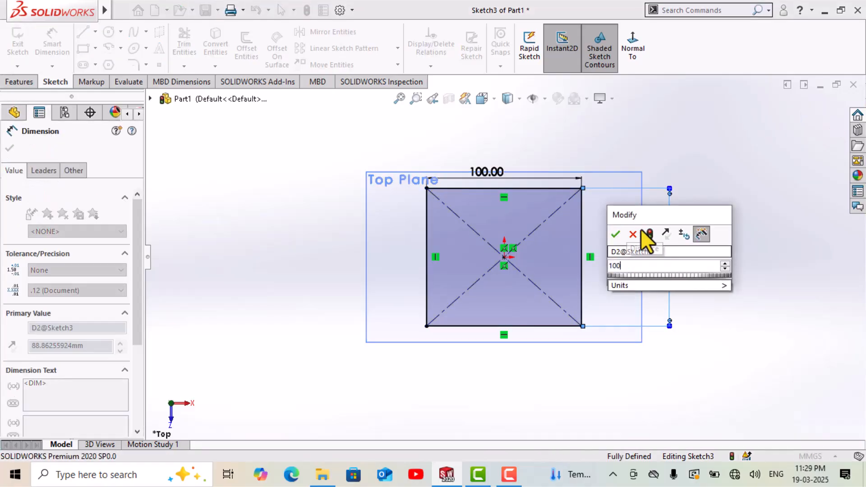
pyautogui.click(616, 234)
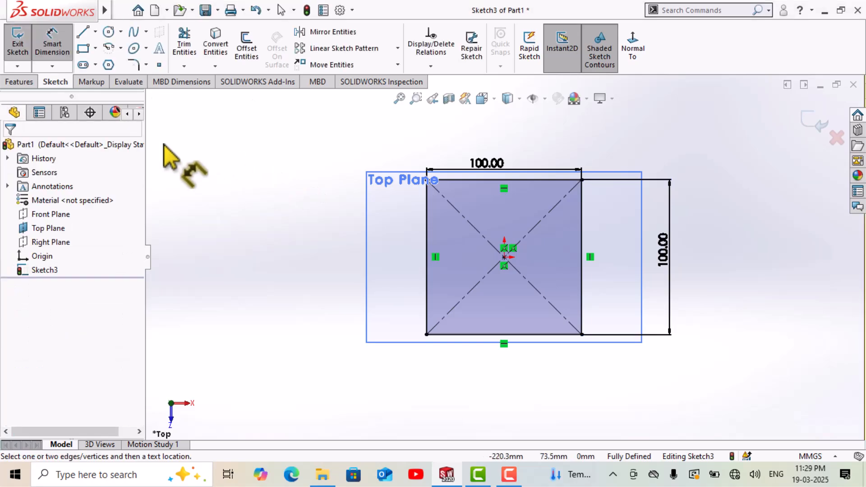
# Step: Extrude the 100 mm square sketch as a blind boss 10 mm thick
pyautogui.click(29, 82)
pyautogui.click(23, 49)
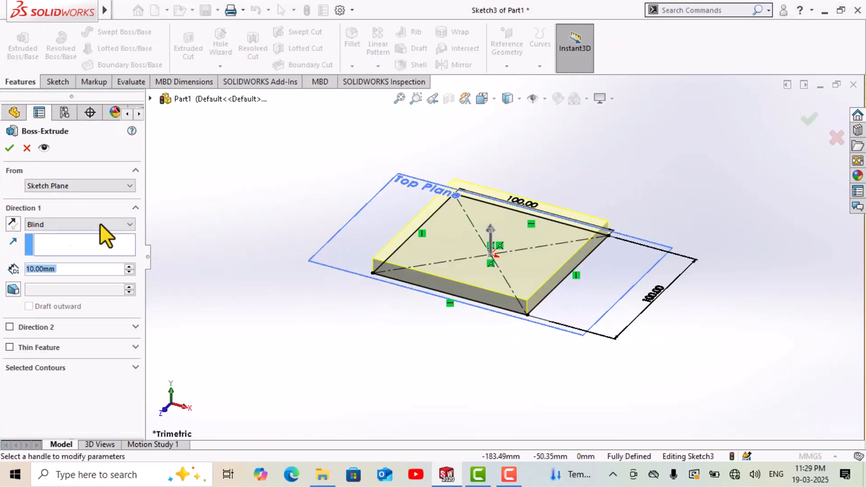
pyautogui.click(10, 149)
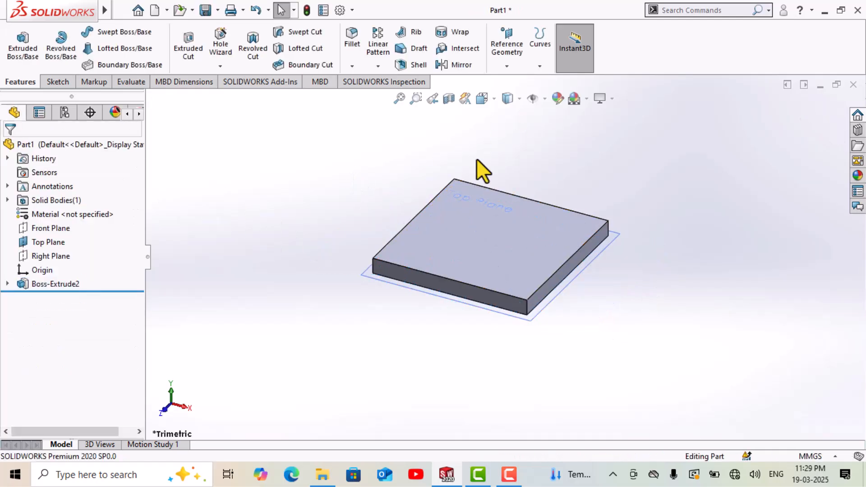
# Step: Hide the Top Plane and fit the plate in the view
pyautogui.scroll(-5, 450, 264)
pyautogui.click(236, 326)
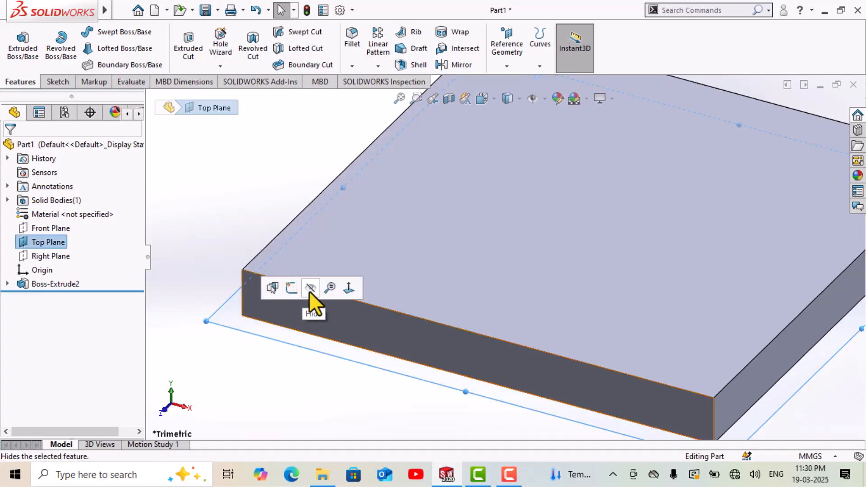
pyautogui.rightClick(226, 321)
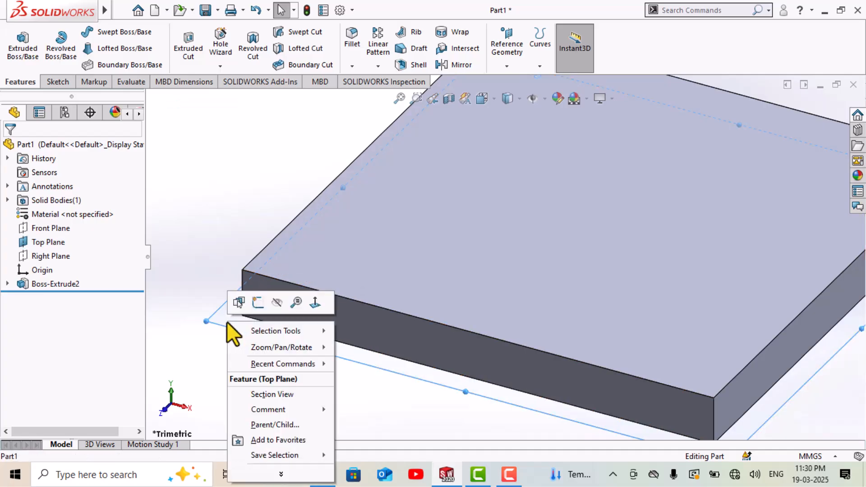
pyautogui.click(276, 303)
pyautogui.press('f')
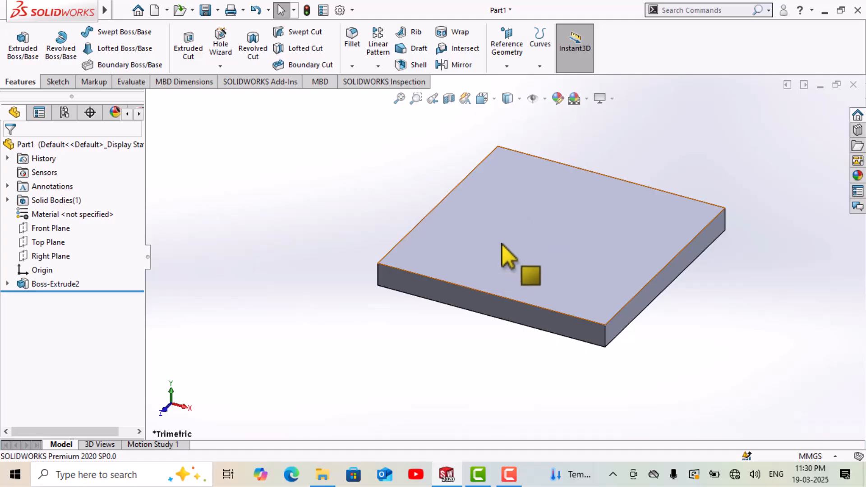
# Step: Start a new reference plane with the plate's +X side face as its first reference
pyautogui.moveTo(464, 244)
pyautogui.mouseDown(button='middle')
pyautogui.moveTo(432, 239)
pyautogui.moveTo(451, 246)
pyautogui.mouseUp(button='middle')
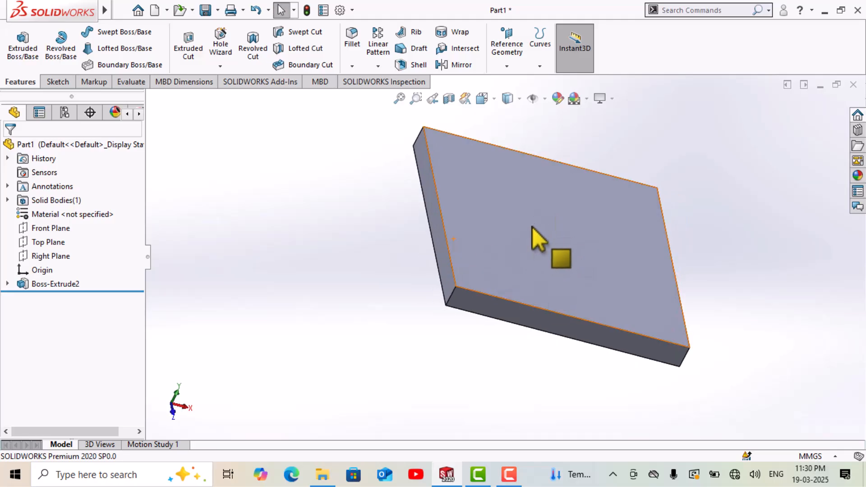
pyautogui.moveTo(538, 257); pyautogui.dragTo(466, 242, button='middle')
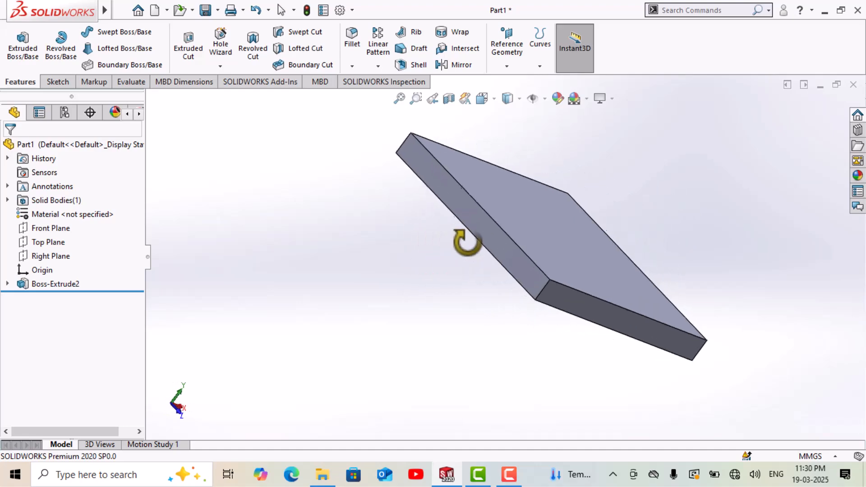
pyautogui.moveTo(555, 222); pyautogui.dragTo(534, 193, button='middle')
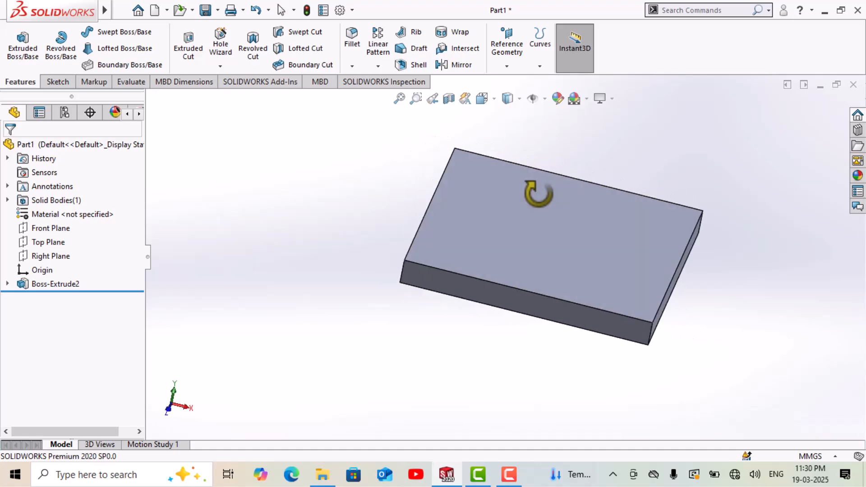
pyautogui.click(502, 68)
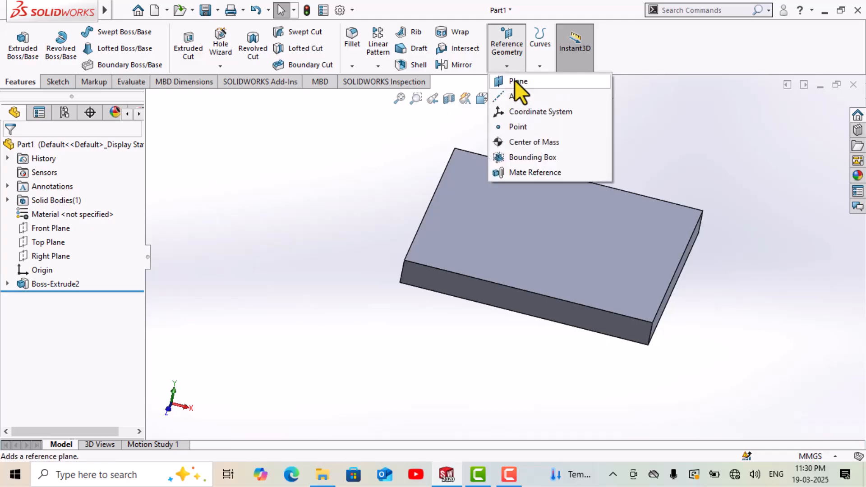
pyautogui.click(514, 81)
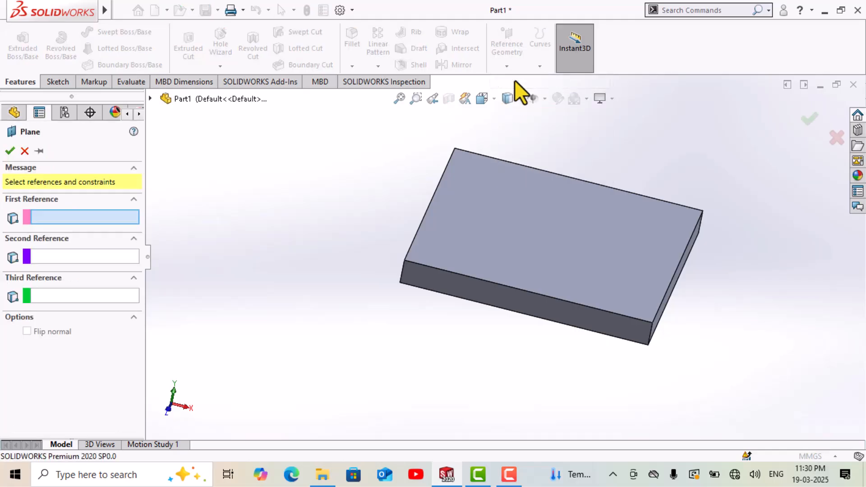
pyautogui.moveTo(462, 151); pyautogui.dragTo(505, 170, button='middle')
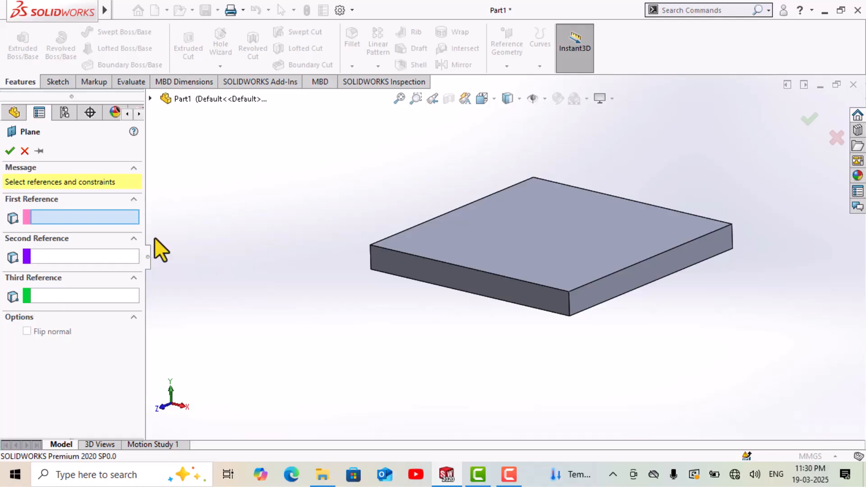
pyautogui.scroll(-3, 527, 282)
pyautogui.scroll(2, 673, 347)
pyautogui.click(677, 350)
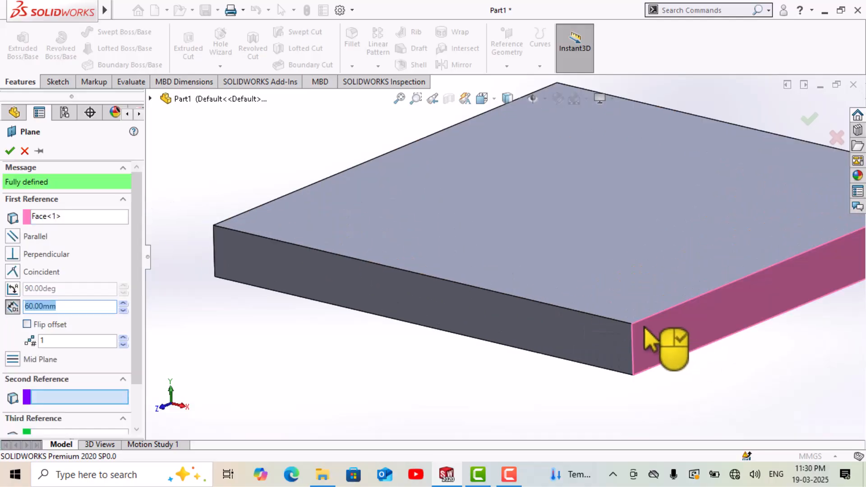
# Step: Add the opposite side face as second reference and create the plane as a mid plane between both faces
pyautogui.scroll(3, 587, 293)
pyautogui.moveTo(589, 300); pyautogui.dragTo(486, 251, button='middle')
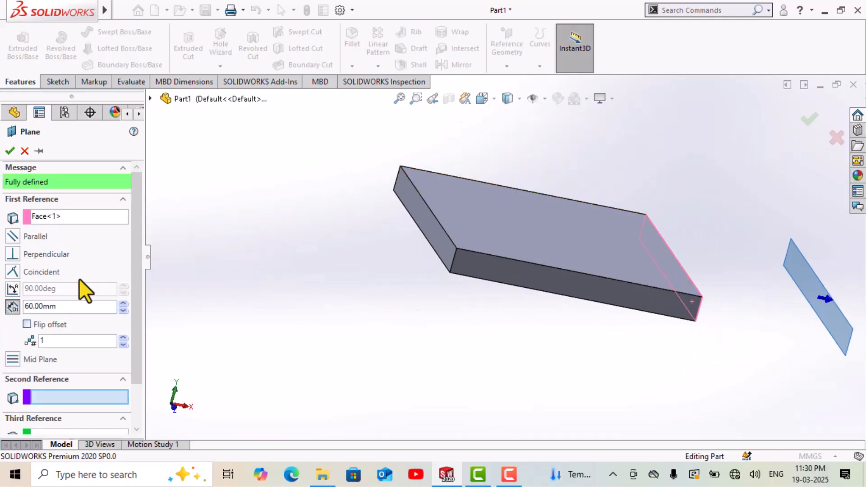
pyautogui.scroll(-3, 429, 232)
pyautogui.click(441, 226)
pyautogui.scroll(3, 461, 229)
pyautogui.moveTo(461, 228); pyautogui.dragTo(612, 258, button='middle')
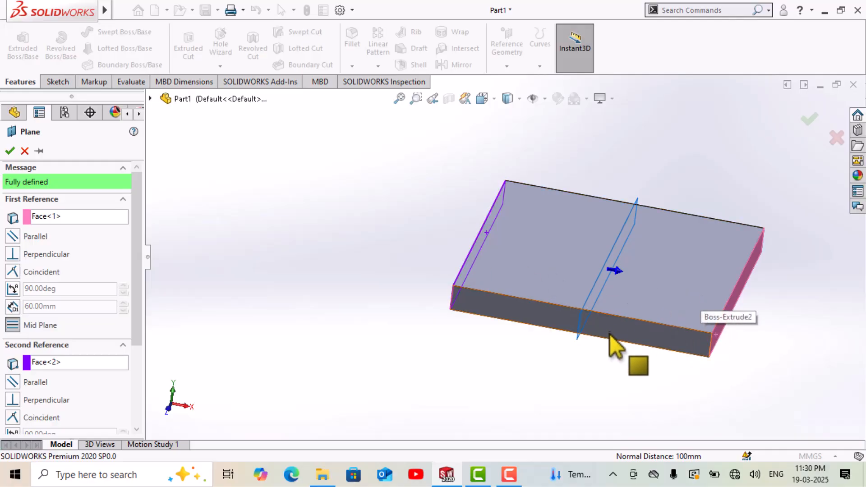
pyautogui.moveTo(603, 357); pyautogui.dragTo(624, 378, button='middle')
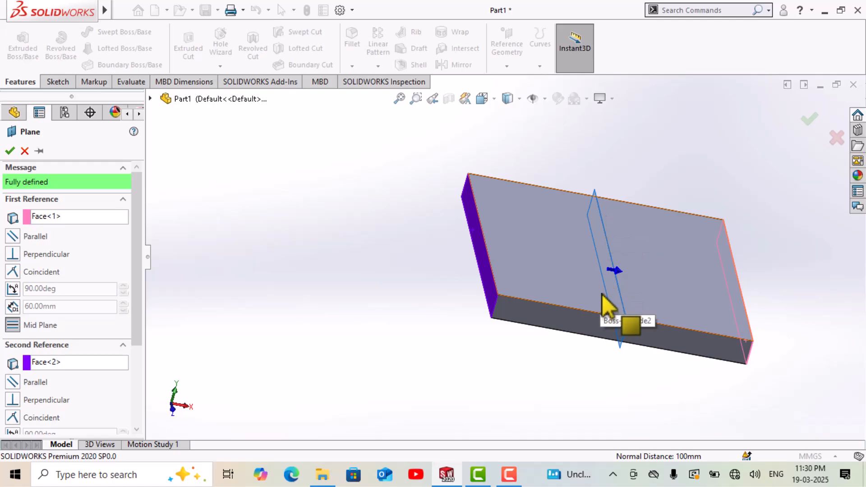
pyautogui.scroll(-5, 513, 291)
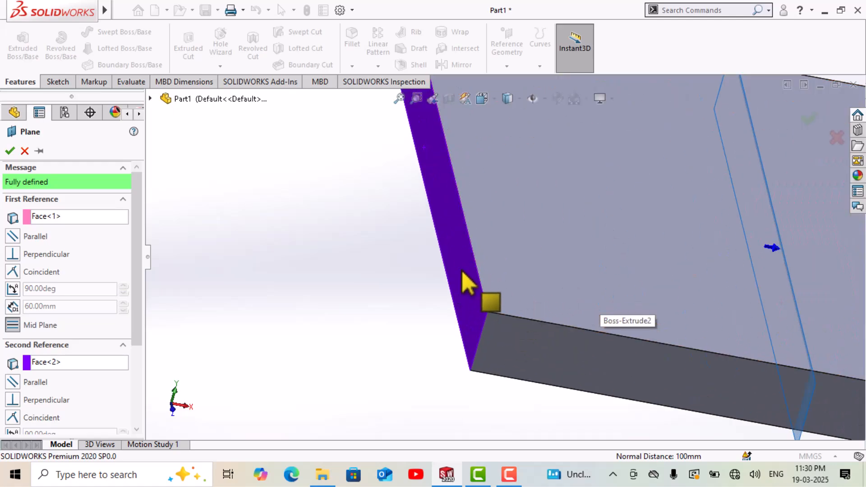
pyautogui.scroll(5, 467, 282)
pyautogui.moveTo(719, 290); pyautogui.dragTo(687, 332, button='middle')
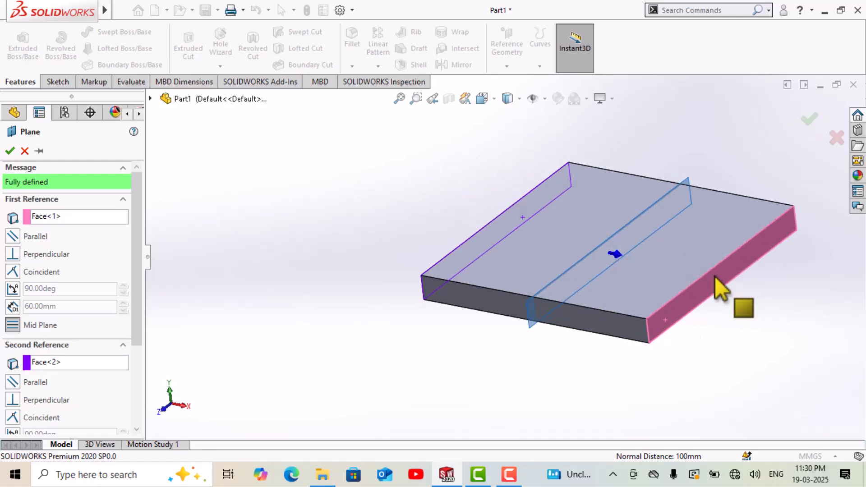
pyautogui.moveTo(726, 291); pyautogui.dragTo(748, 292, button='middle')
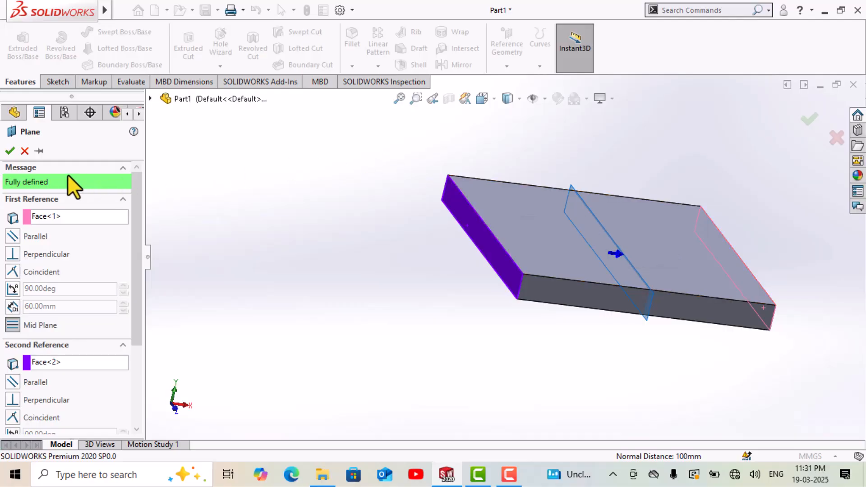
pyautogui.click(11, 151)
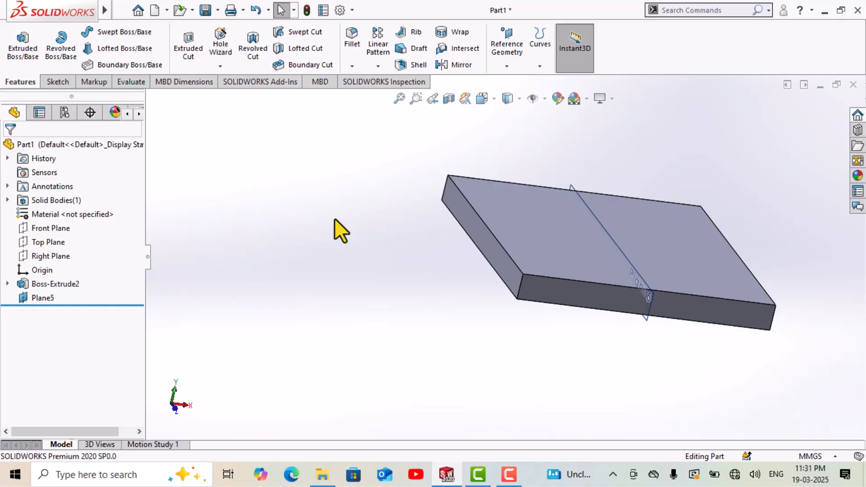
# Step: Start a sketch on the plate's front side face
pyautogui.scroll(-3, 590, 329)
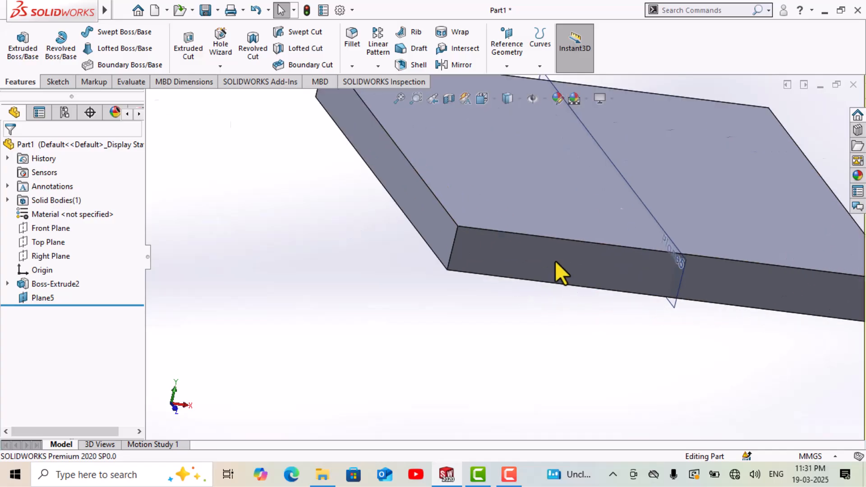
pyautogui.click(581, 249)
pyautogui.scroll(1, 581, 249)
pyautogui.click(428, 241)
pyautogui.scroll(1, 420, 239)
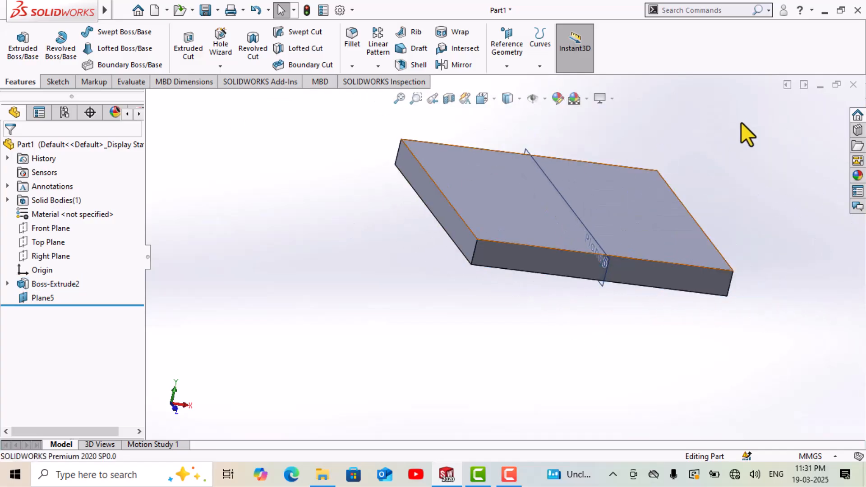
pyautogui.scroll(-4, 515, 271)
pyautogui.click(532, 264)
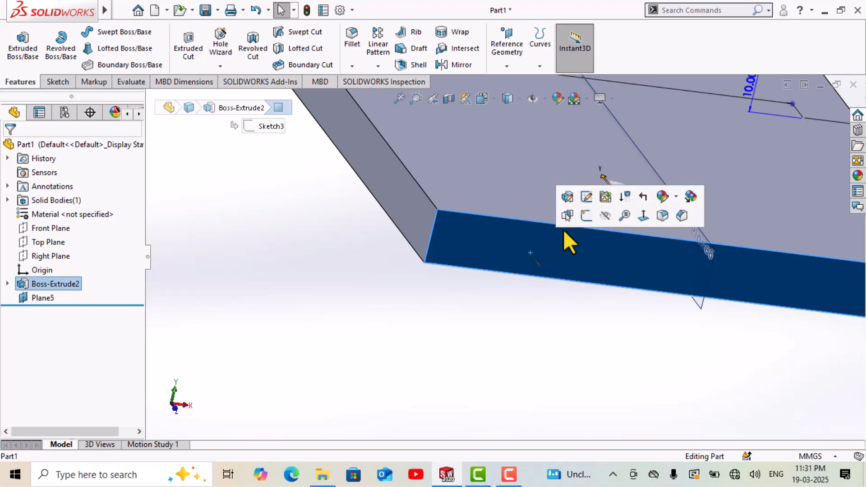
pyautogui.click(587, 217)
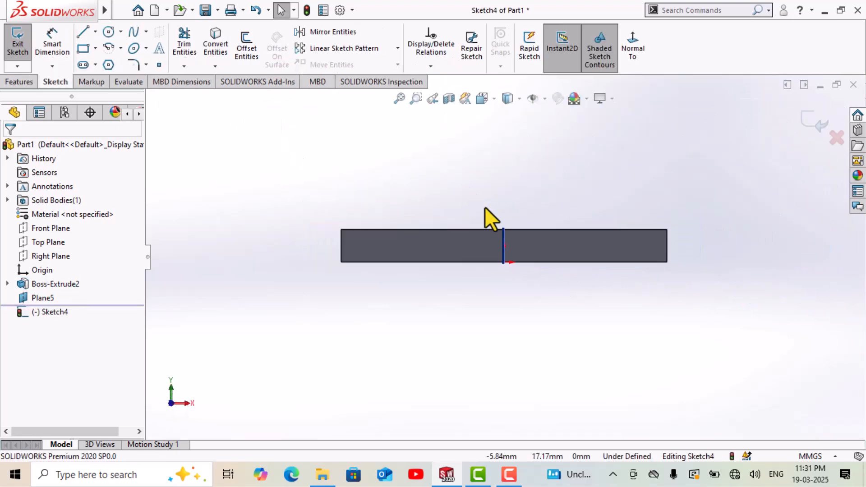
# Step: Draw a construction line about 102 mm long from the face's lower left corner, rising at about 32° above the plate
pyautogui.moveTo(510, 185); pyautogui.dragTo(464, 130, button='right')
pyautogui.scroll(-1, 435, 217)
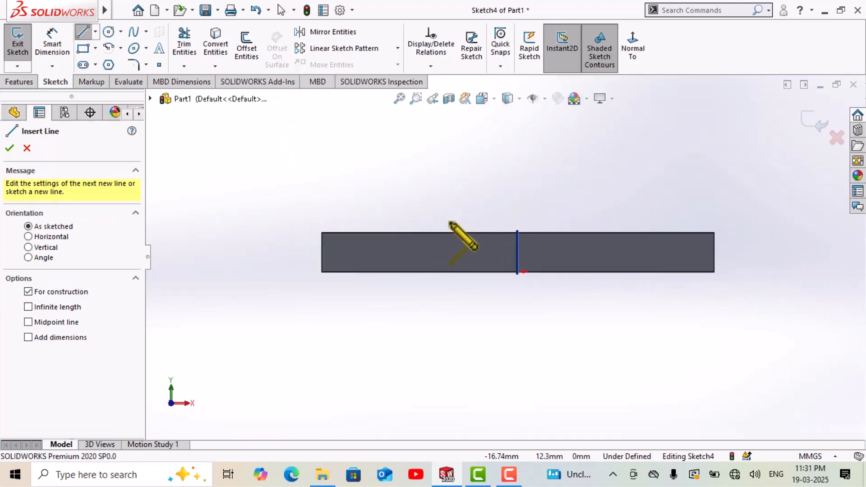
pyautogui.click(322, 271)
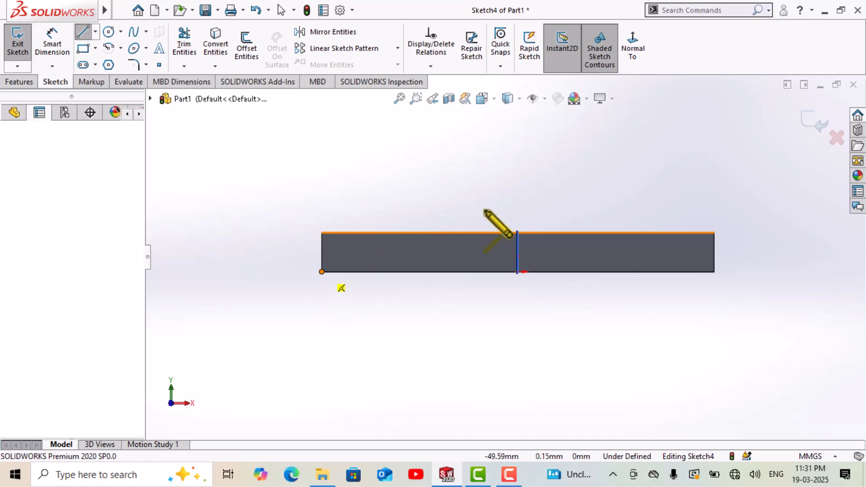
pyautogui.scroll(2, 519, 201)
pyautogui.click(614, 119)
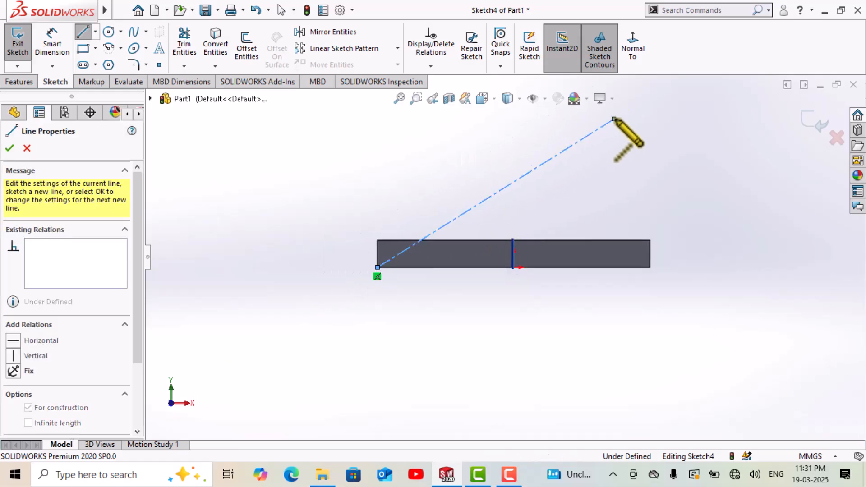
pyautogui.press('Escape')
pyautogui.press('Escape')
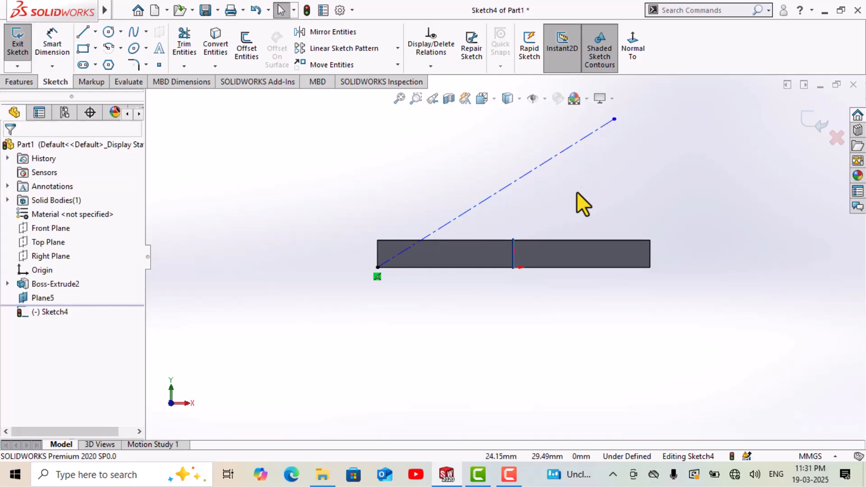
pyautogui.scroll(1, 513, 220)
pyautogui.moveTo(513, 221); pyautogui.dragTo(526, 304, button='middle')
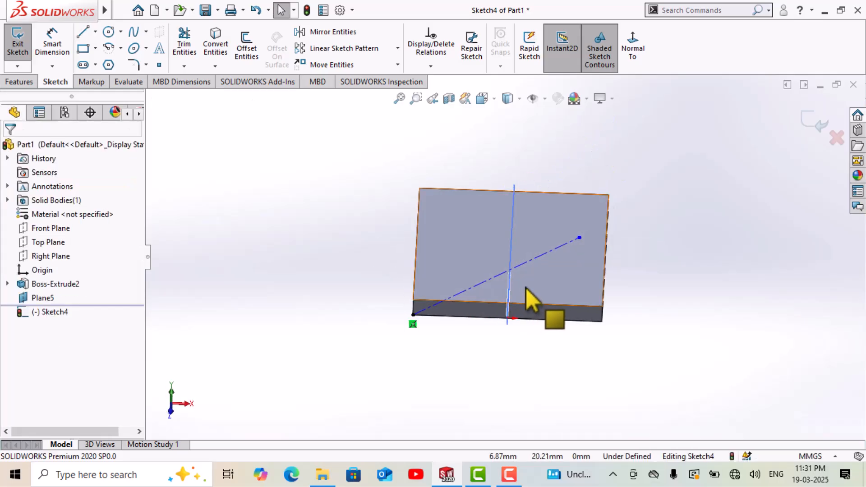
pyautogui.scroll(2, 547, 277)
pyautogui.moveTo(561, 265); pyautogui.dragTo(541, 165, button='middle')
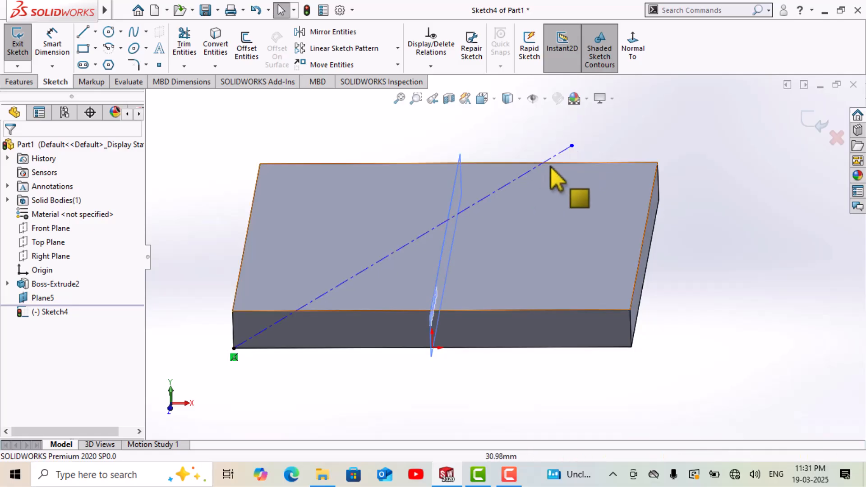
pyautogui.scroll(-1, 558, 176)
pyautogui.press('f')
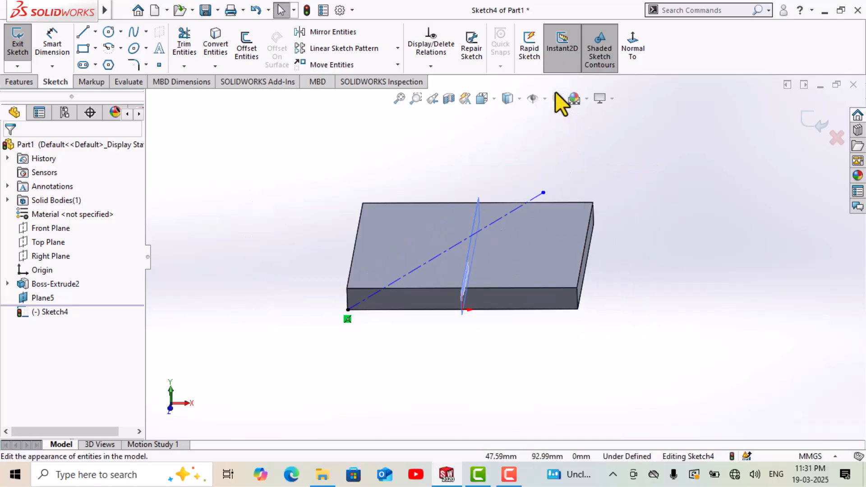
# Step: Dimension the angle between the construction line and the plate's bottom edge as 45°
pyautogui.click(632, 34)
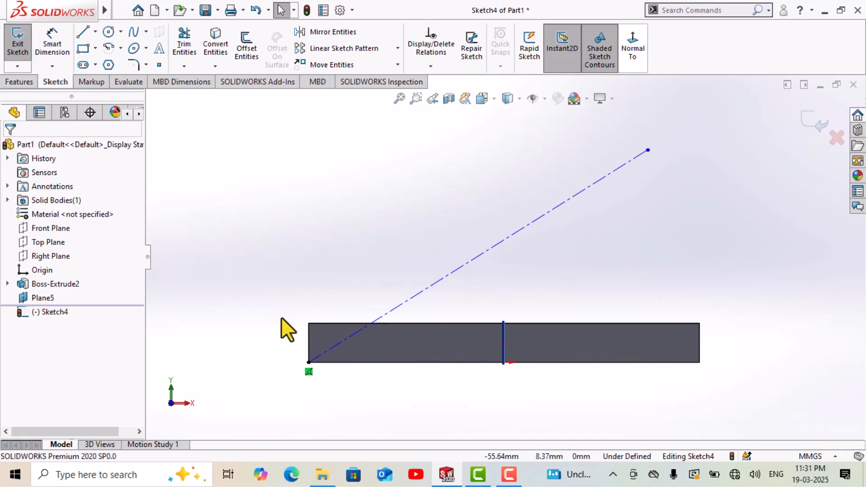
pyautogui.moveTo(274, 272); pyautogui.dragTo(277, 199, button='right')
pyautogui.scroll(-3, 388, 386)
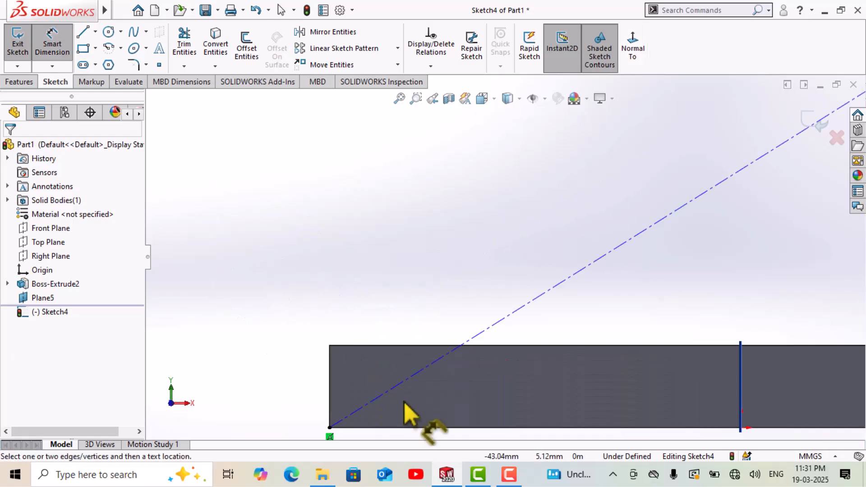
pyautogui.click(413, 379)
pyautogui.scroll(1, 432, 398)
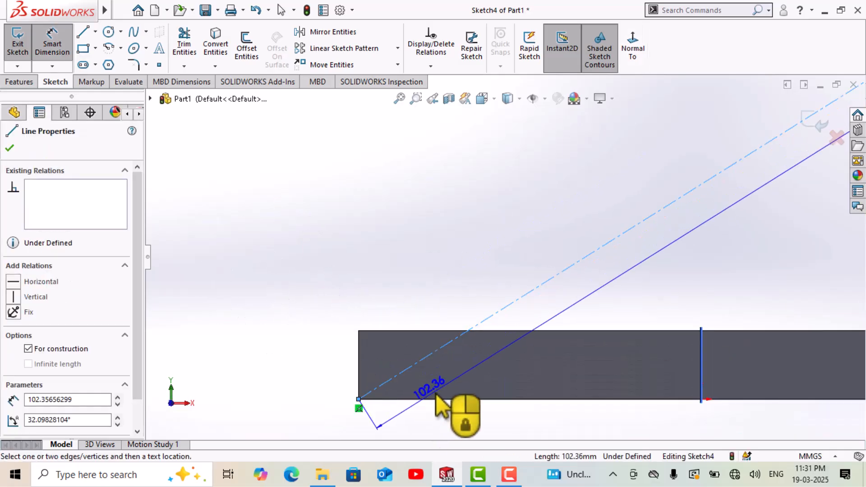
pyautogui.click(436, 399)
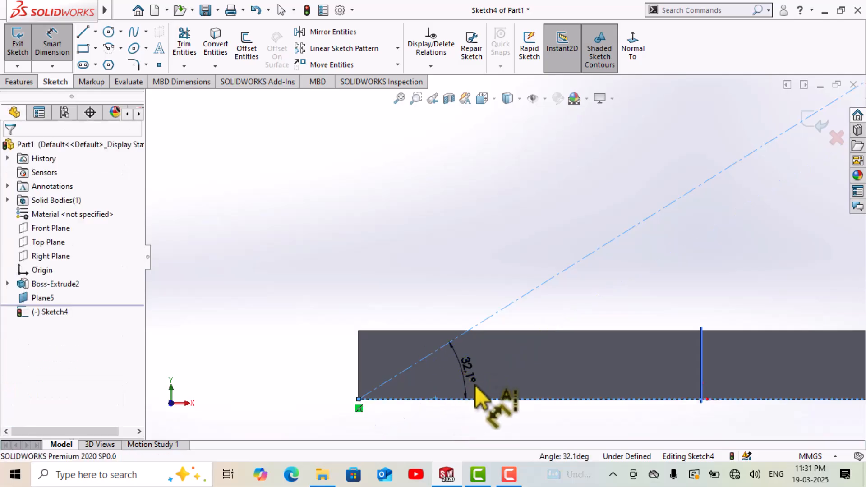
pyautogui.click(476, 389)
pyautogui.write('45')
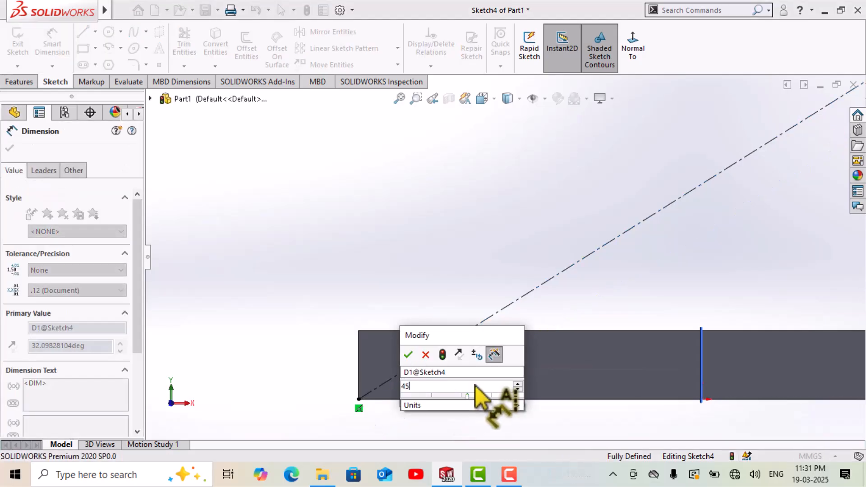
pyautogui.press('Return')
pyautogui.scroll(3, 519, 265)
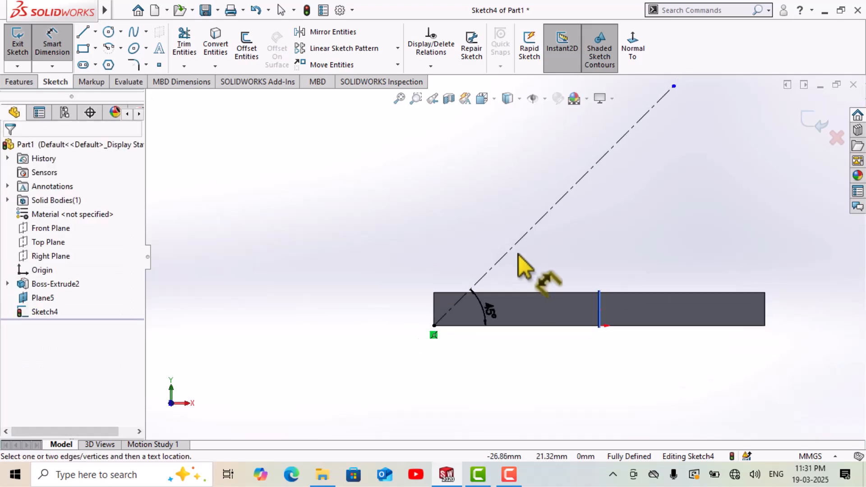
pyautogui.scroll(2, 546, 250)
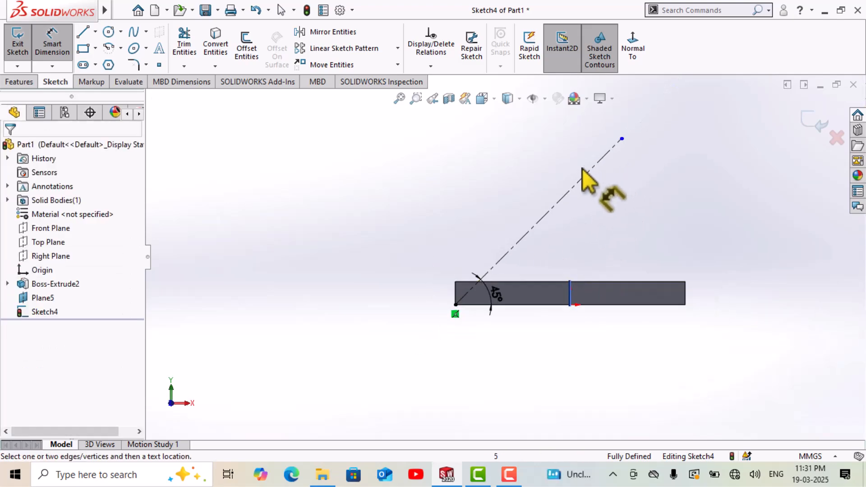
# Step: Dimension the vertical distance from the plate's bottom edge to the construction line's upper endpoint as 70 mm
pyautogui.moveTo(671, 178); pyautogui.dragTo(629, 150, button='right')
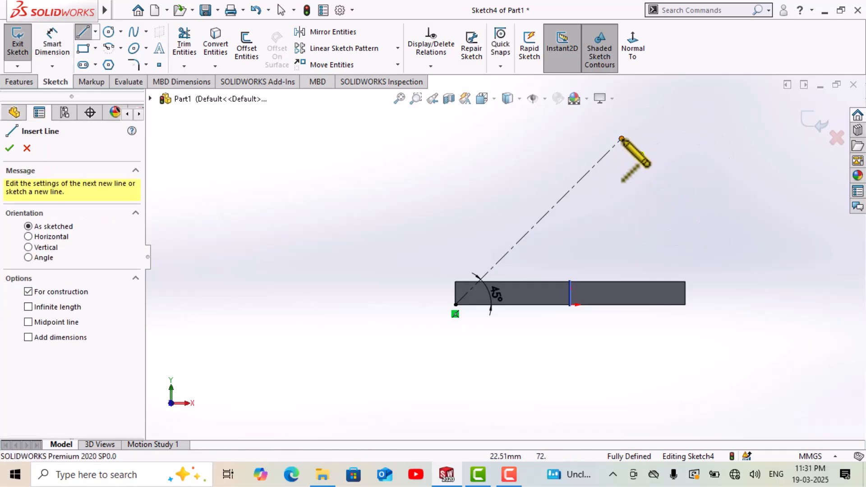
pyautogui.press('Escape')
pyautogui.moveTo(659, 200); pyautogui.dragTo(619, 139, button='right')
pyautogui.click(621, 139)
pyautogui.click(605, 305)
pyautogui.click(737, 237)
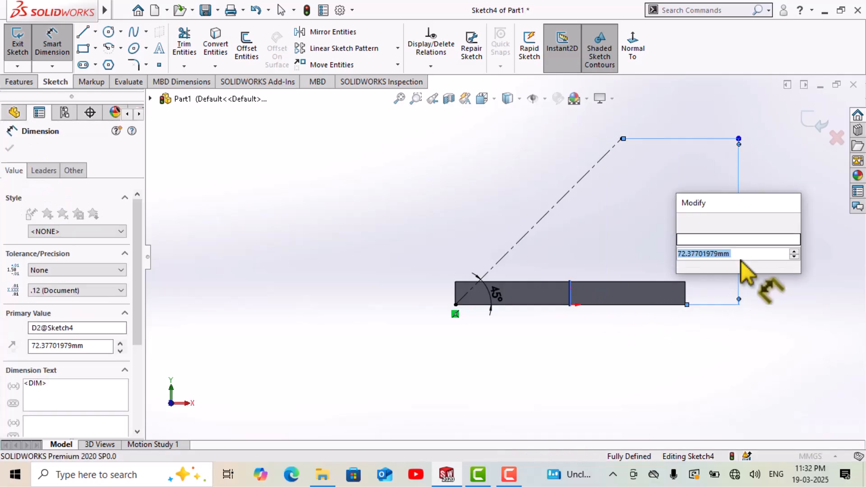
pyautogui.write('70')
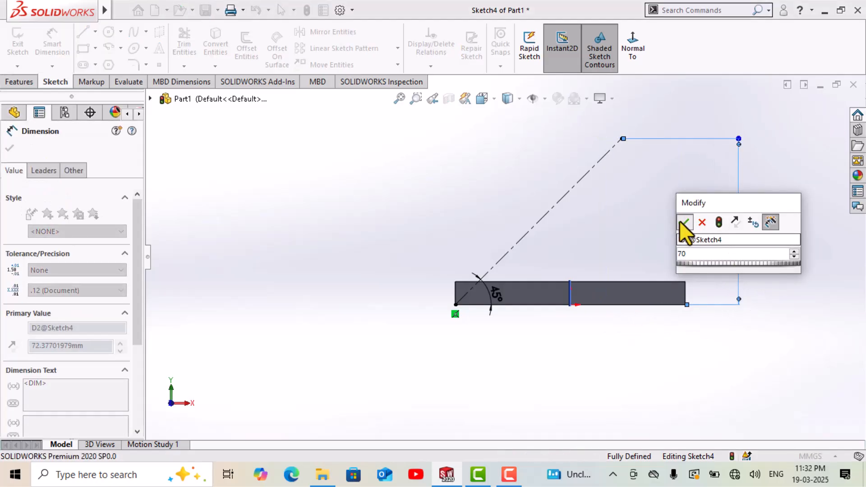
pyautogui.click(684, 224)
pyautogui.click(672, 201)
pyautogui.moveTo(626, 183); pyautogui.dragTo(610, 199, button='middle')
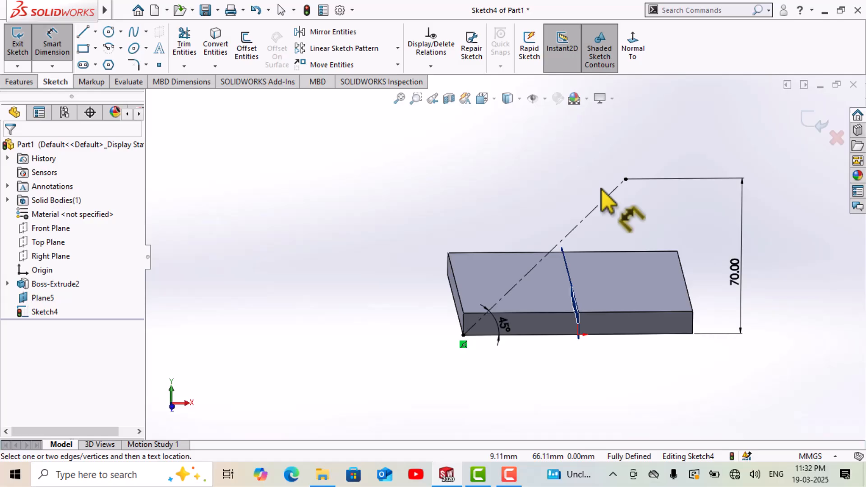
# Step: Close the sketch and start a new reference plane with the 45° construction line as its first reference
pyautogui.click(19, 82)
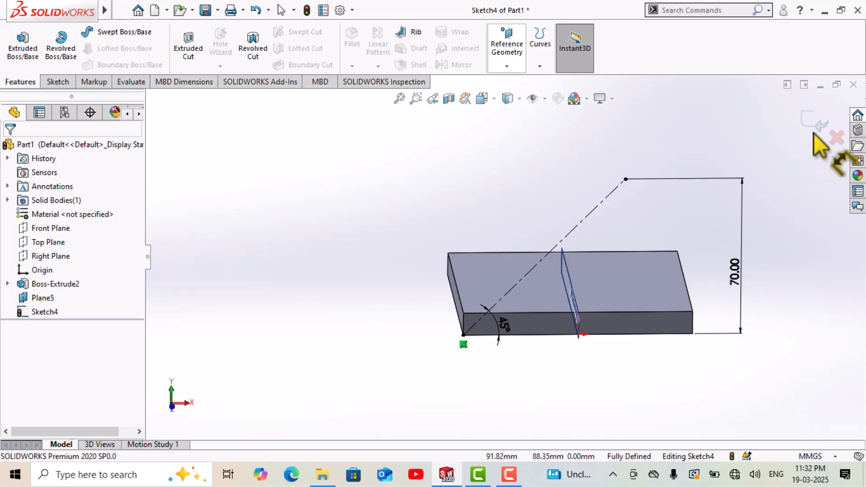
pyautogui.click(514, 66)
pyautogui.click(808, 124)
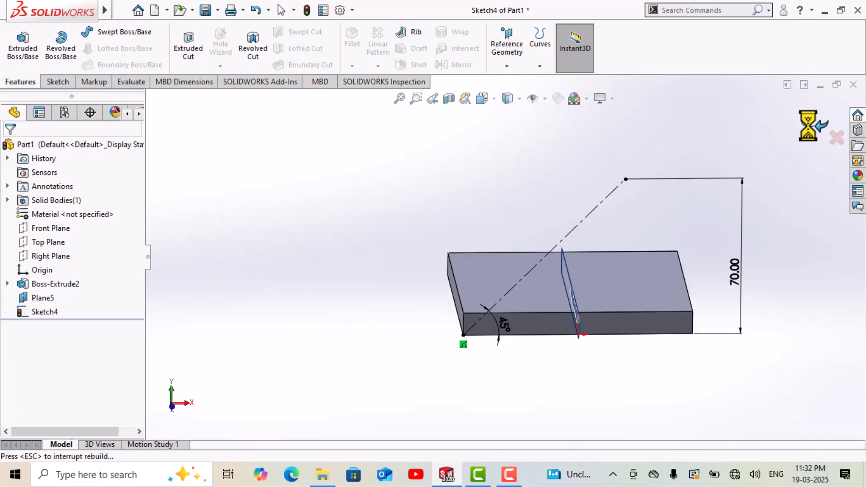
pyautogui.click(508, 66)
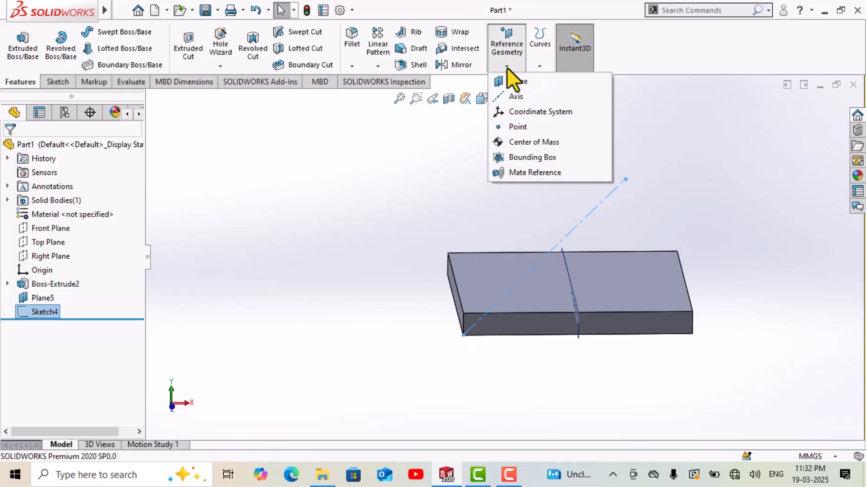
pyautogui.click(513, 84)
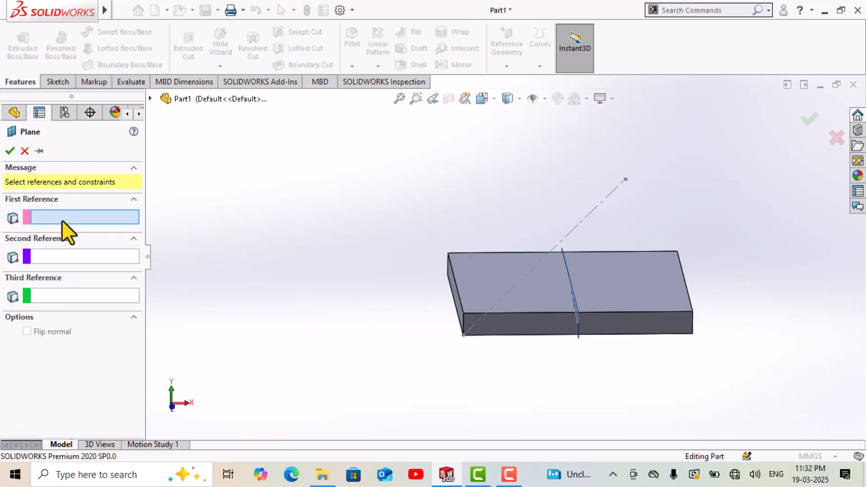
pyautogui.click(554, 252)
pyautogui.moveTo(580, 213); pyautogui.dragTo(545, 240, button='middle')
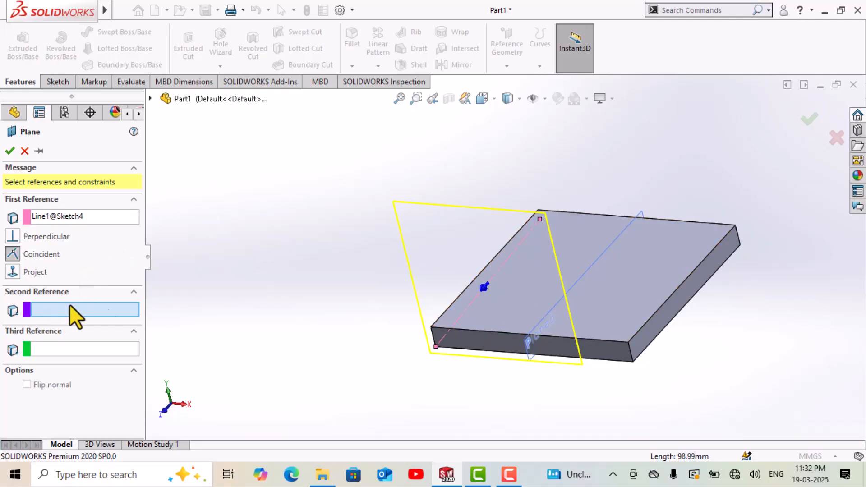
# Step: Add the line's upper endpoint as second reference and create the plane perpendicular to the line
pyautogui.click(540, 219)
pyautogui.moveTo(541, 223)
pyautogui.mouseDown(button='middle')
pyautogui.moveTo(555, 271)
pyautogui.moveTo(574, 201)
pyautogui.moveTo(639, 176)
pyautogui.mouseUp(button='middle')
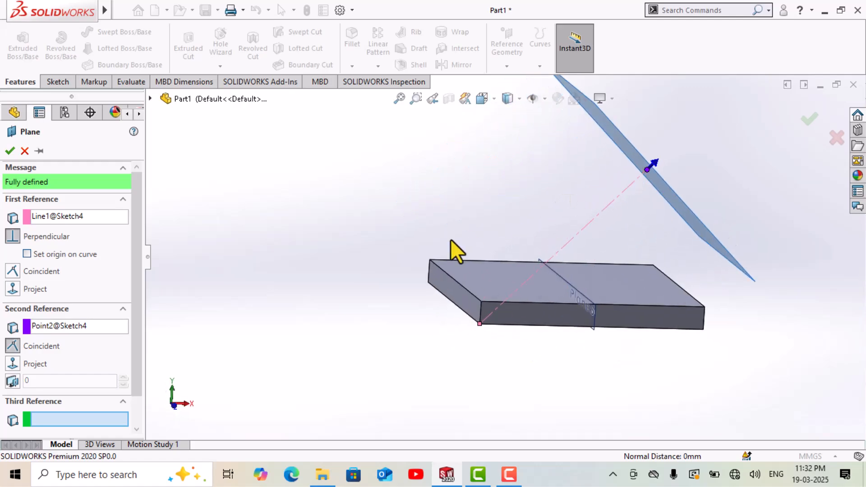
pyautogui.scroll(-3, 650, 181)
pyautogui.moveTo(636, 190); pyautogui.dragTo(565, 244, button='middle')
pyautogui.scroll(3, 565, 243)
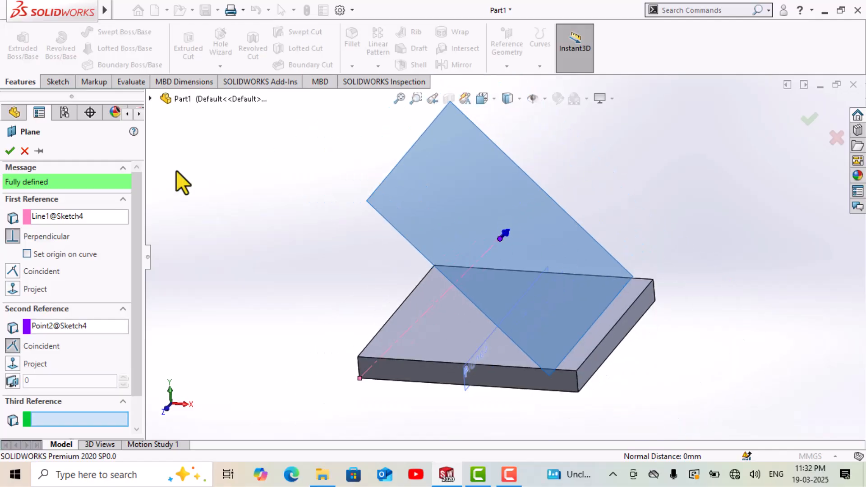
pyautogui.click(10, 150)
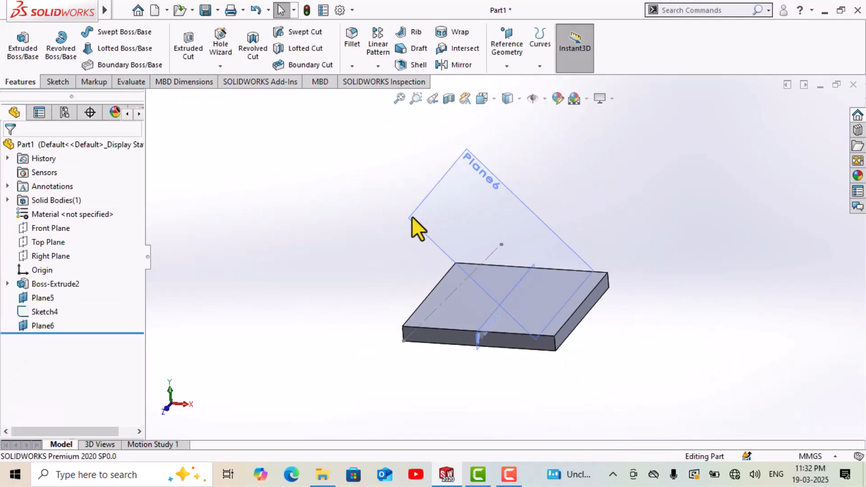
# Step: Start a sketch on the new angled plane and view it face-on
pyautogui.click(458, 215)
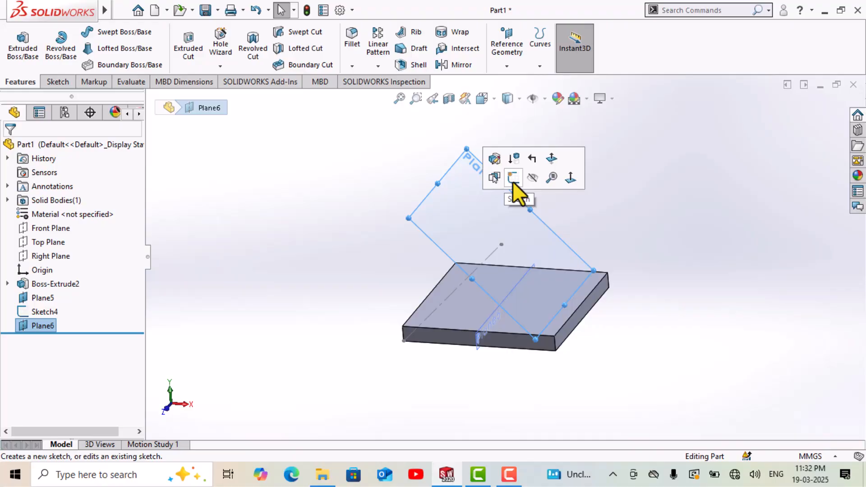
pyautogui.click(513, 182)
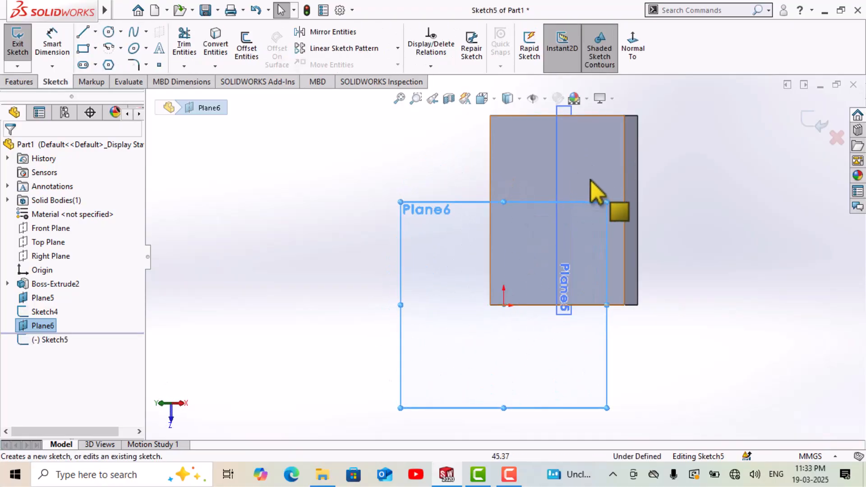
pyautogui.scroll(-5, 636, 144)
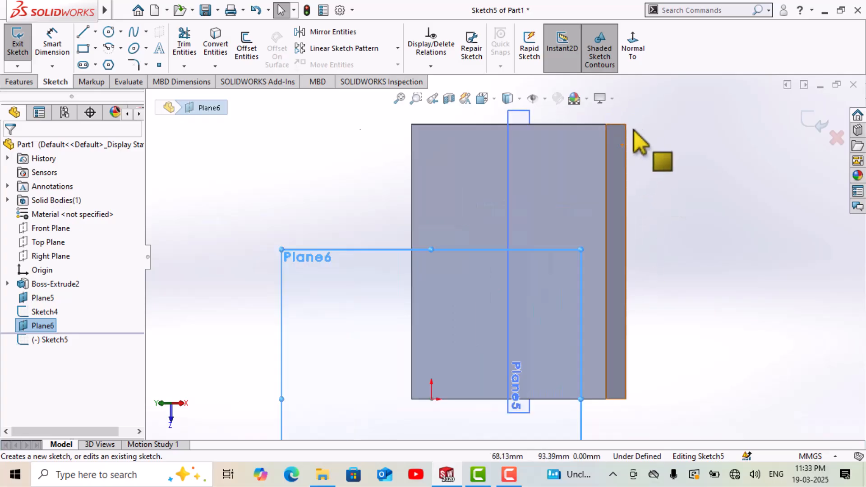
pyautogui.moveTo(558, 247); pyautogui.dragTo(520, 202, button='middle')
pyautogui.scroll(2, 546, 208)
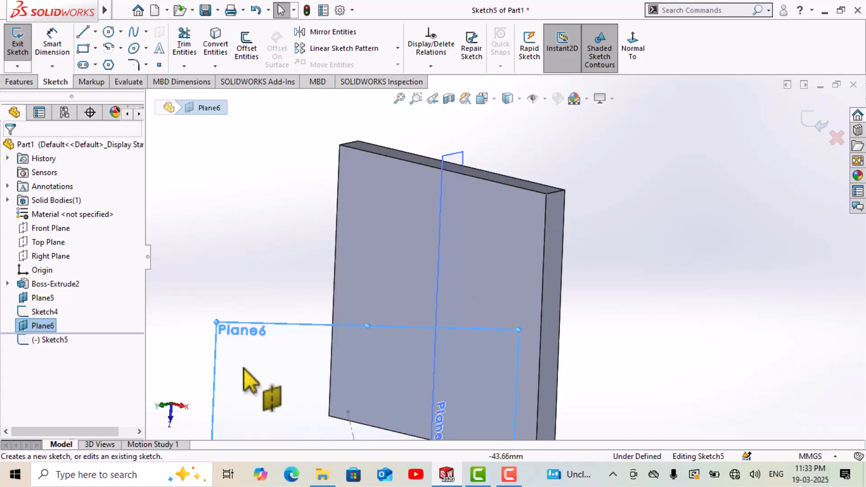
pyautogui.scroll(2, 464, 286)
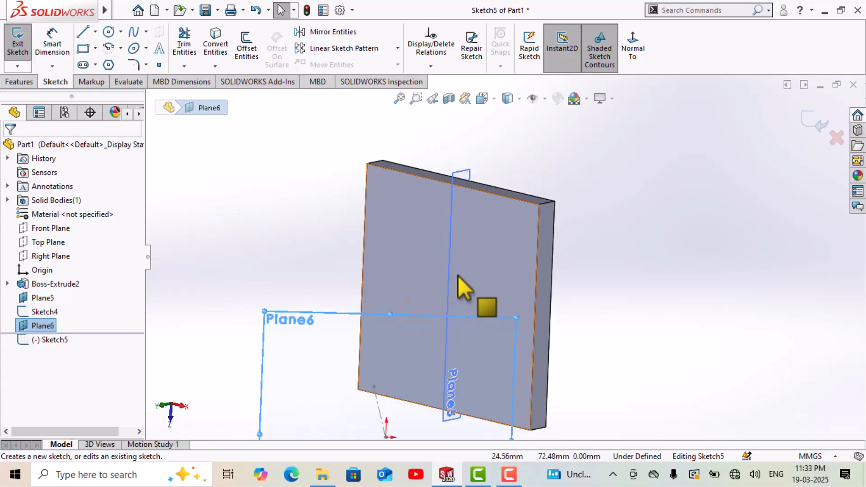
pyautogui.click(627, 54)
# Step: Draw a circle about 24.5 mm in diameter centred on the construction line's upper endpoint
pyautogui.moveTo(347, 248); pyautogui.dragTo(387, 243, button='right')
pyautogui.scroll(-3, 510, 312)
pyautogui.moveTo(502, 292)
pyautogui.mouseDown(button='middle')
pyautogui.moveTo(535, 290)
pyautogui.moveTo(537, 310)
pyautogui.moveTo(658, 316)
pyautogui.moveTo(611, 335)
pyautogui.mouseUp(button='middle')
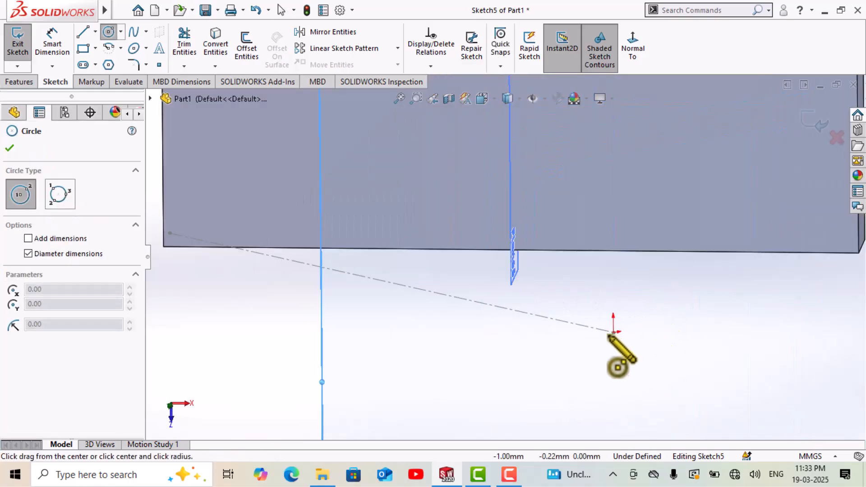
pyautogui.click(614, 333)
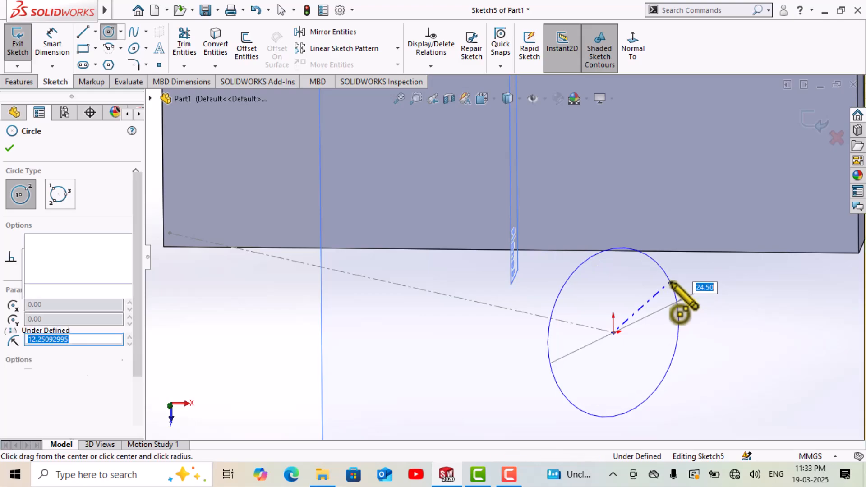
pyautogui.click(673, 287)
pyautogui.moveTo(672, 287); pyautogui.dragTo(653, 301, button='middle')
# Step: Dimension the circle's diameter as 10 mm
pyautogui.moveTo(272, 352); pyautogui.dragTo(277, 298, button='right')
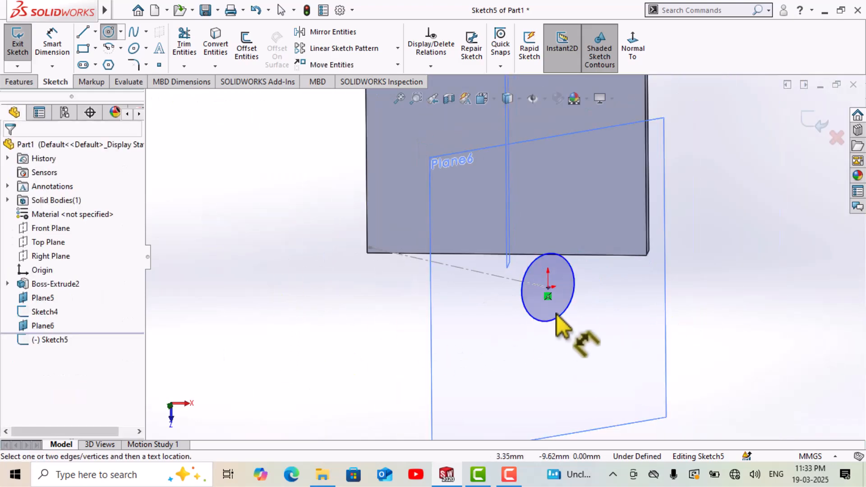
pyautogui.click(528, 316)
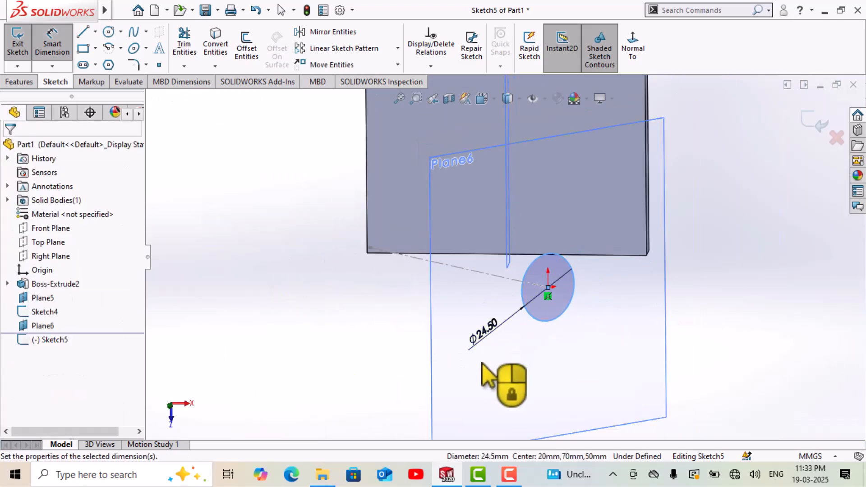
pyautogui.click(506, 381)
pyautogui.write('10')
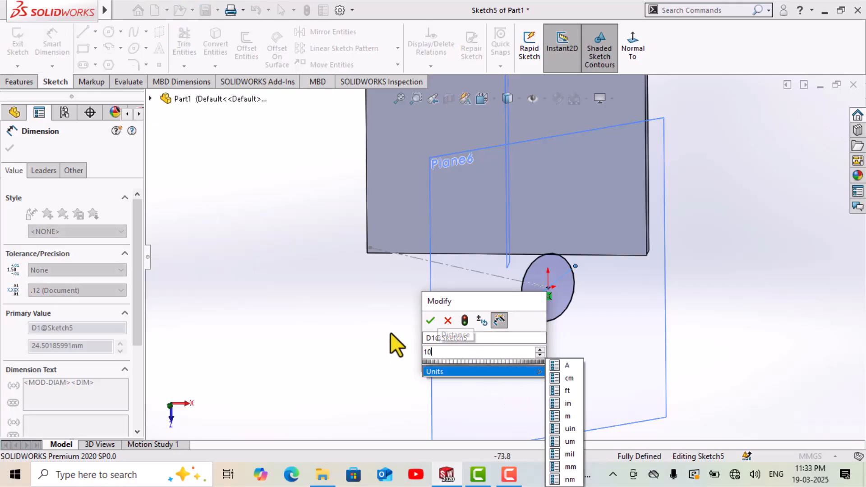
pyautogui.click(431, 322)
# Step: Start a blind boss extrusion of the circle and reverse its direction toward the plate
pyautogui.moveTo(412, 305); pyautogui.dragTo(465, 161, button='middle')
pyautogui.moveTo(310, 209); pyautogui.dragTo(532, 246, button='middle')
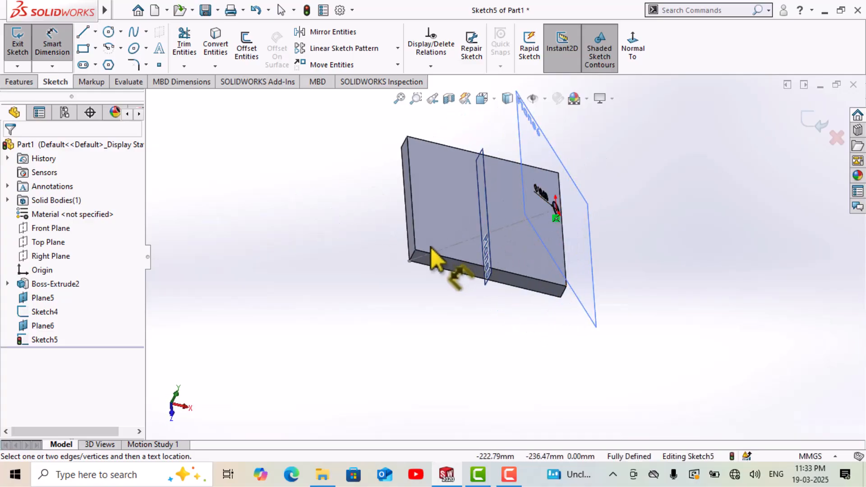
pyautogui.scroll(-5, 547, 219)
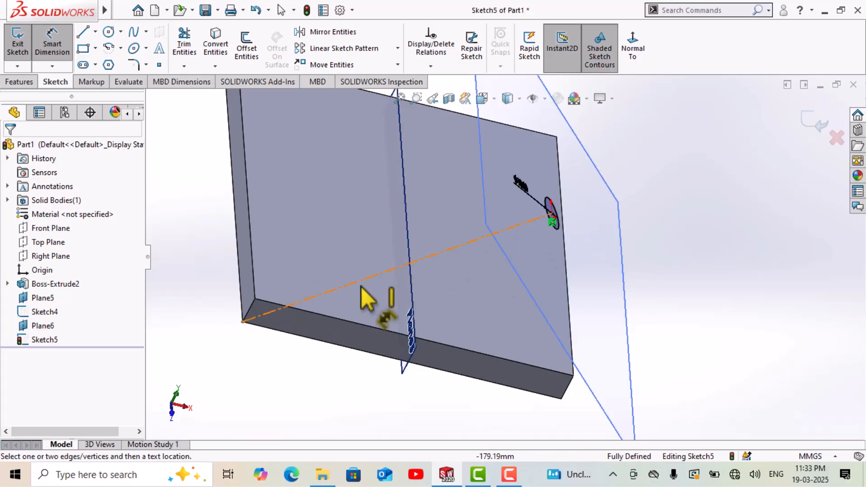
pyautogui.scroll(2, 504, 256)
pyautogui.click(19, 81)
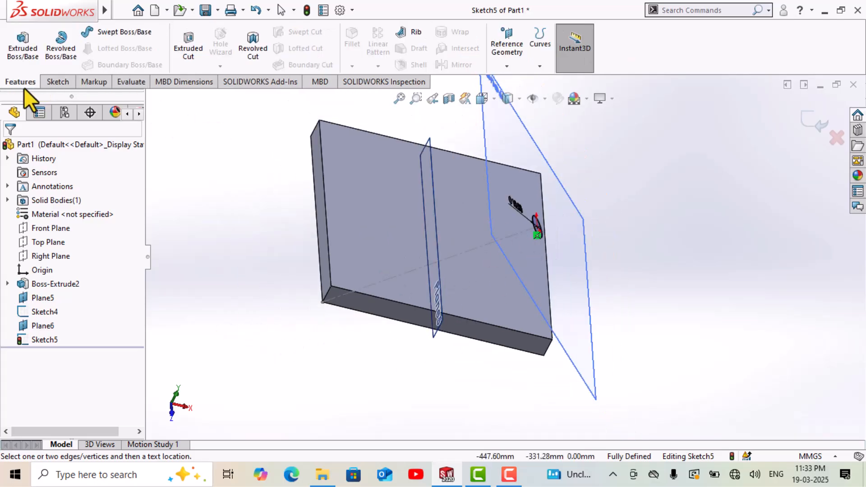
pyautogui.click(28, 41)
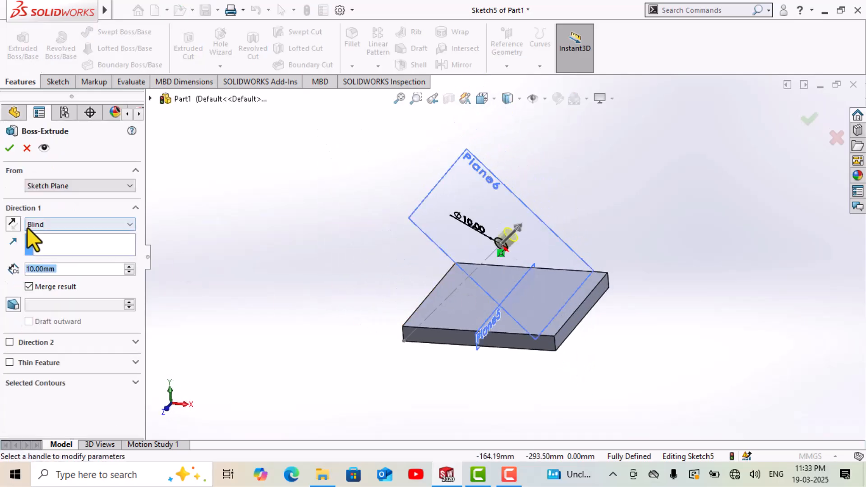
pyautogui.click(9, 221)
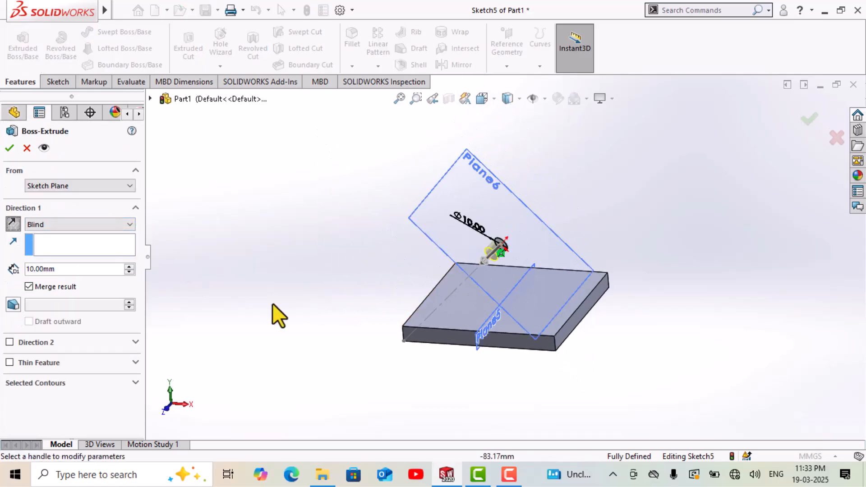
# Step: Try different blind depths for the rod by stretching it toward the plate's corner, ending at 70 mm
pyautogui.moveTo(486, 293); pyautogui.dragTo(507, 290, button='middle')
pyautogui.click(509, 261)
pyautogui.click(419, 349)
pyautogui.scroll(-5, 415, 341)
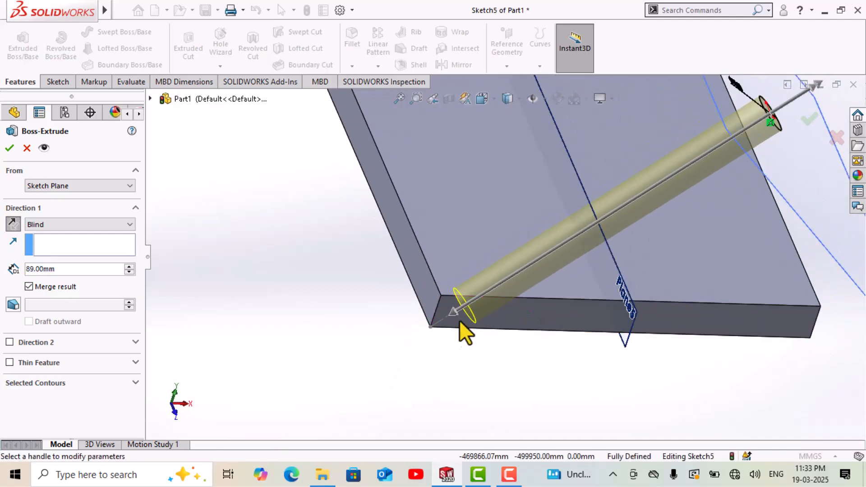
pyautogui.click(452, 313)
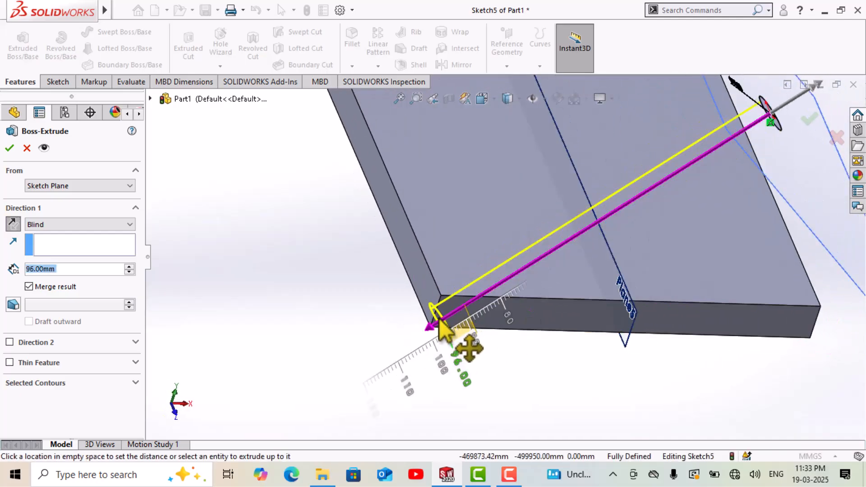
pyautogui.click(547, 291)
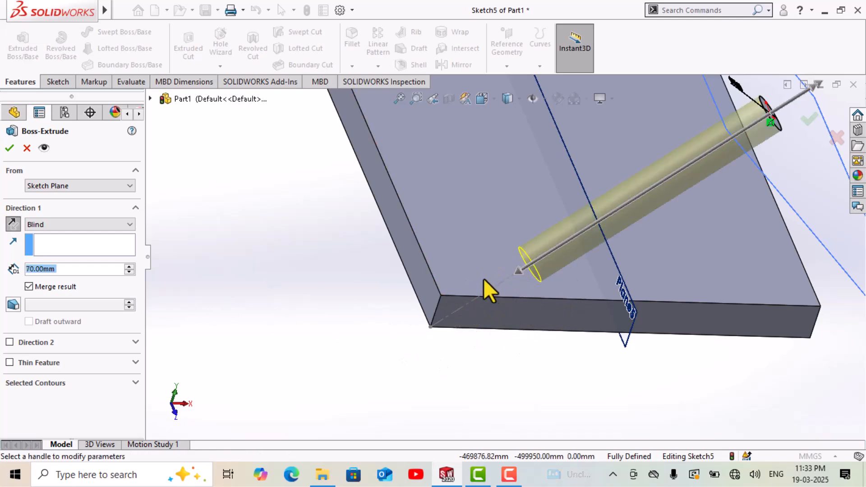
# Step: Set the extrusion's end condition to Up To Surface, ending on the plate's top face, and finish the rod
pyautogui.click(82, 224)
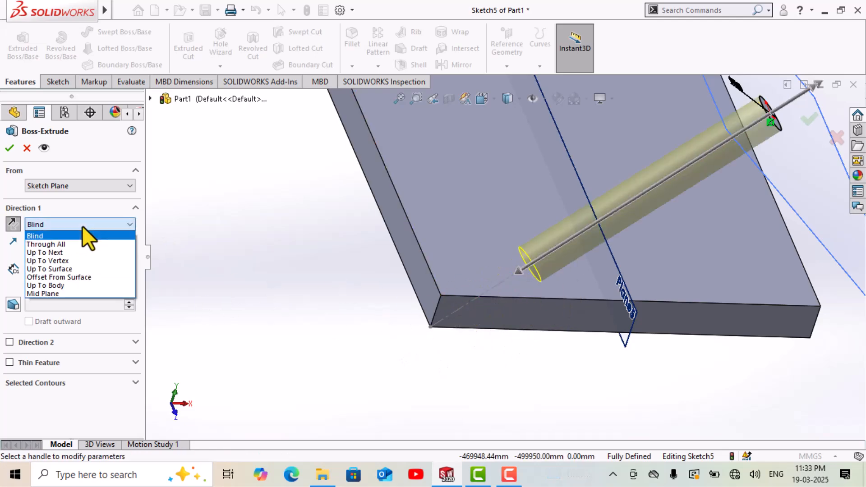
pyautogui.click(56, 270)
pyautogui.click(473, 255)
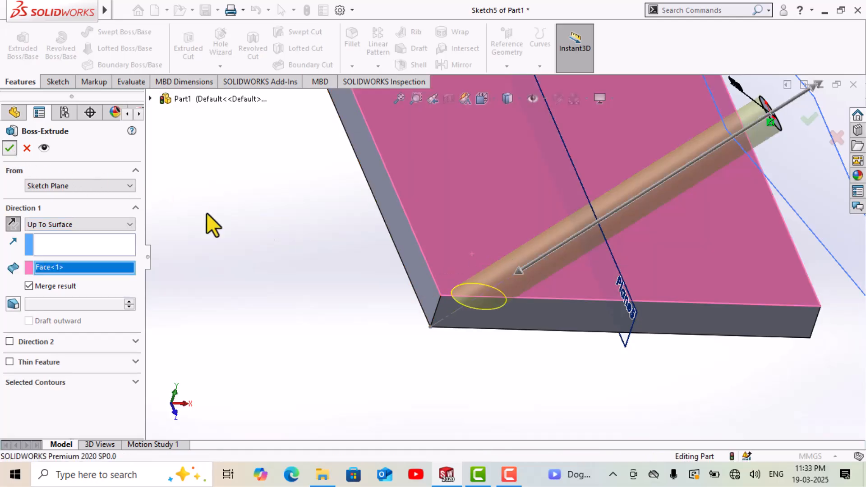
pyautogui.click(10, 148)
# Step: Inspect the finished rod from several directions and look closely at the plate's far corner
pyautogui.moveTo(516, 309); pyautogui.dragTo(589, 269, button='middle')
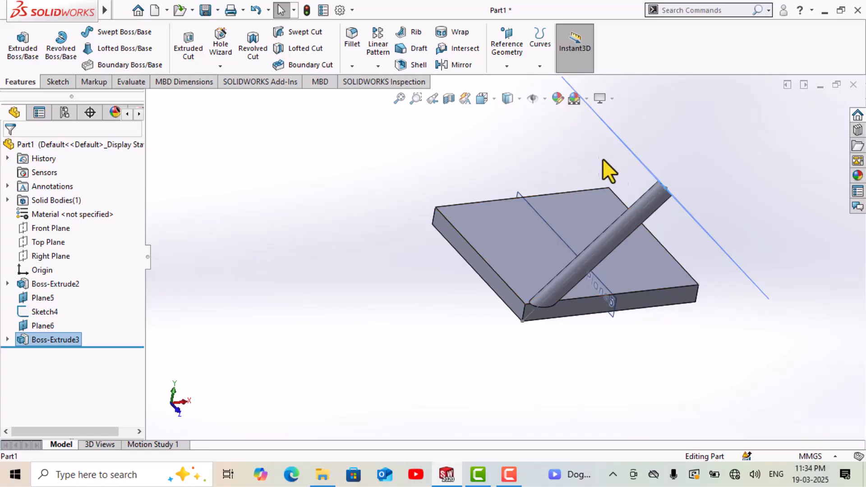
pyautogui.moveTo(621, 188); pyautogui.dragTo(596, 241, button='middle')
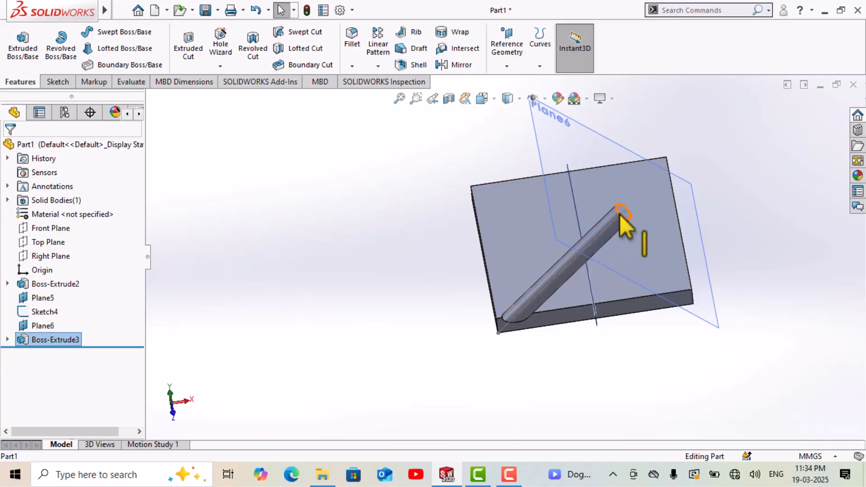
pyautogui.scroll(2, 616, 217)
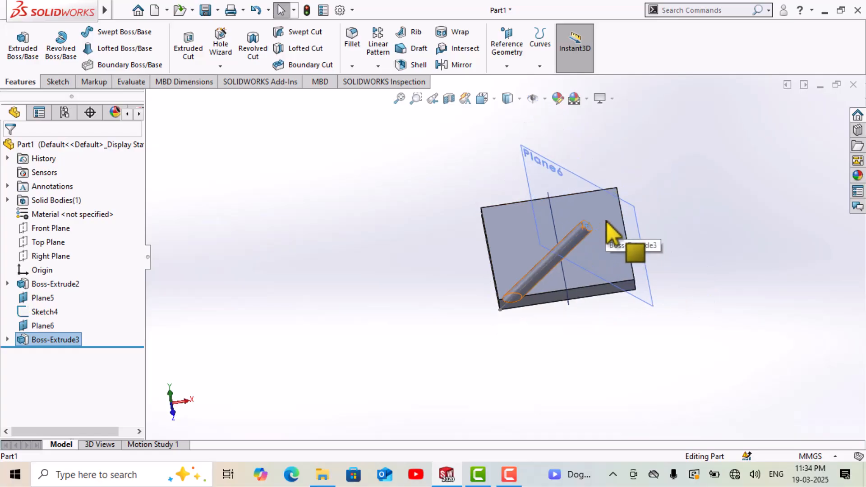
pyautogui.moveTo(608, 222); pyautogui.dragTo(627, 171, button='middle')
pyautogui.scroll(-8, 492, 248)
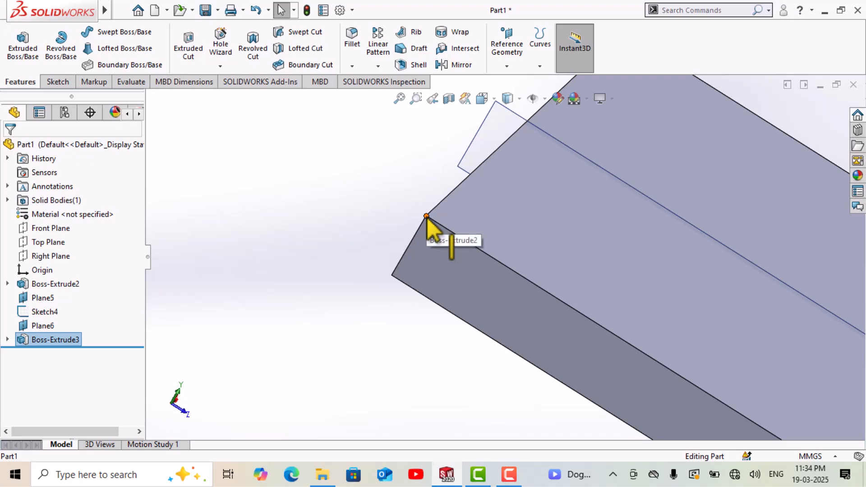
pyautogui.scroll(6, 394, 210)
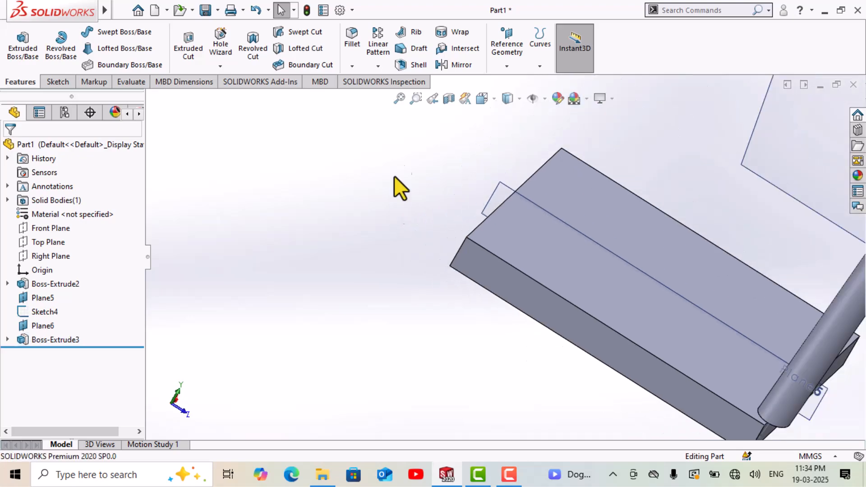
pyautogui.click(505, 67)
pyautogui.click(510, 83)
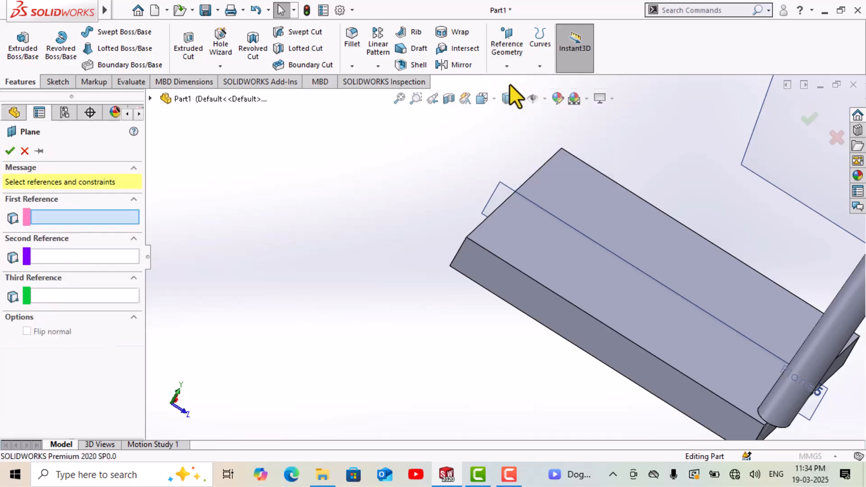
pyautogui.click(467, 243)
pyautogui.moveTo(468, 244); pyautogui.dragTo(306, 259, button='middle')
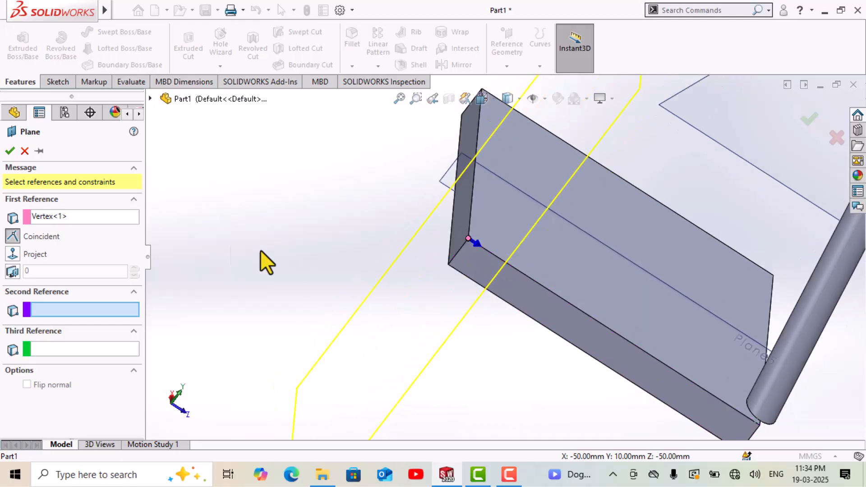
pyautogui.click(10, 151)
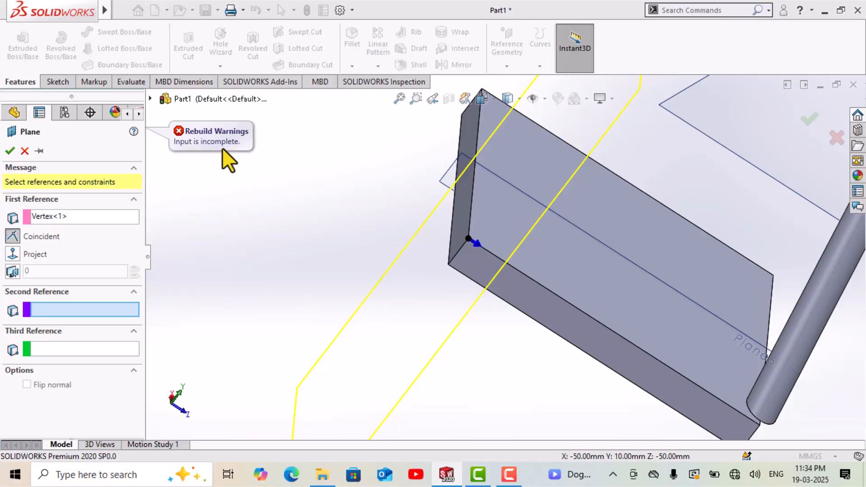
pyautogui.moveTo(421, 241)
pyautogui.mouseDown(button='middle')
pyautogui.moveTo(400, 223)
pyautogui.moveTo(388, 253)
pyautogui.moveTo(403, 302)
pyautogui.moveTo(386, 253)
pyautogui.moveTo(429, 254)
pyautogui.mouseUp(button='middle')
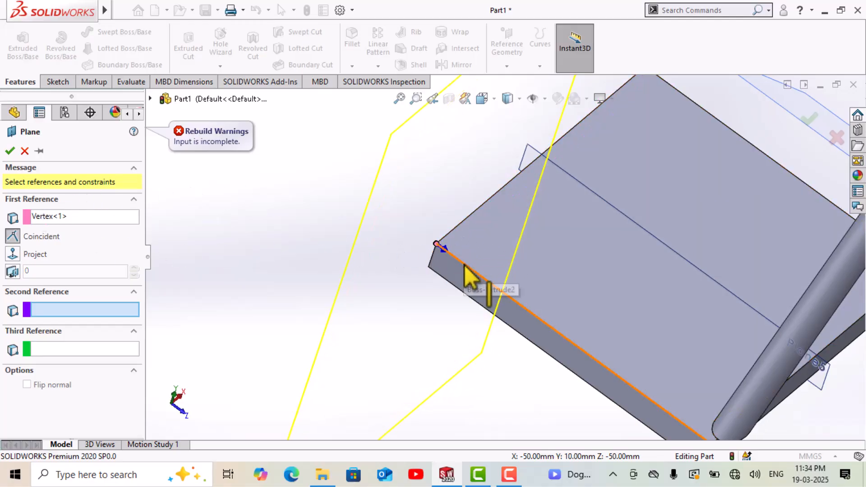
pyautogui.click(451, 256)
pyautogui.moveTo(448, 258)
pyautogui.mouseDown(button='middle')
pyautogui.moveTo(464, 277)
pyautogui.moveTo(428, 242)
pyautogui.moveTo(435, 249)
pyautogui.mouseUp(button='middle')
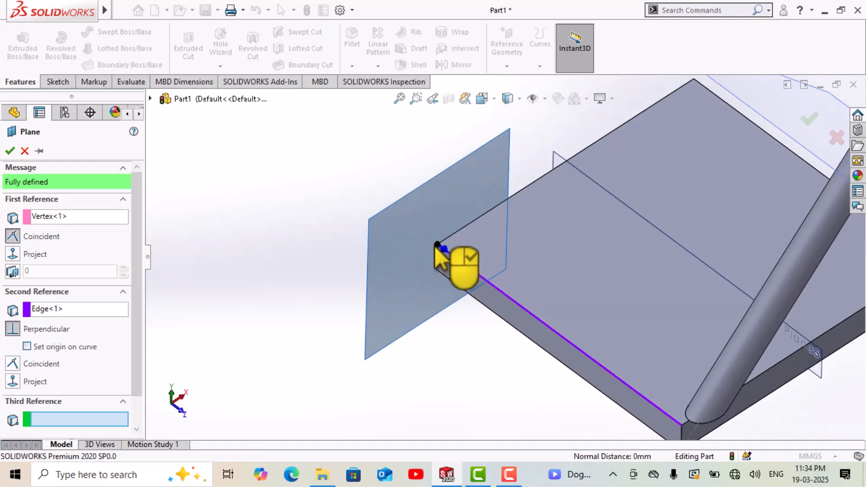
pyautogui.click(27, 151)
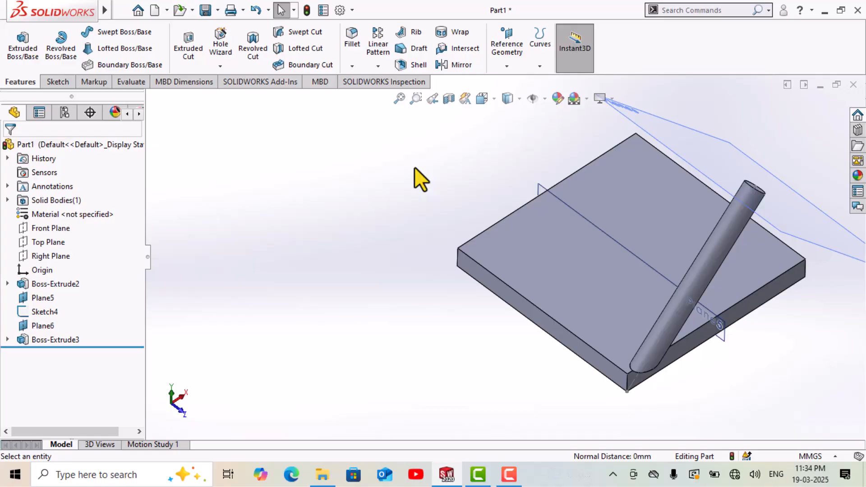
# Step: Examine the plate's upper side corner, the slanted rod and its angled plane from different directions
pyautogui.scroll(4, 438, 178)
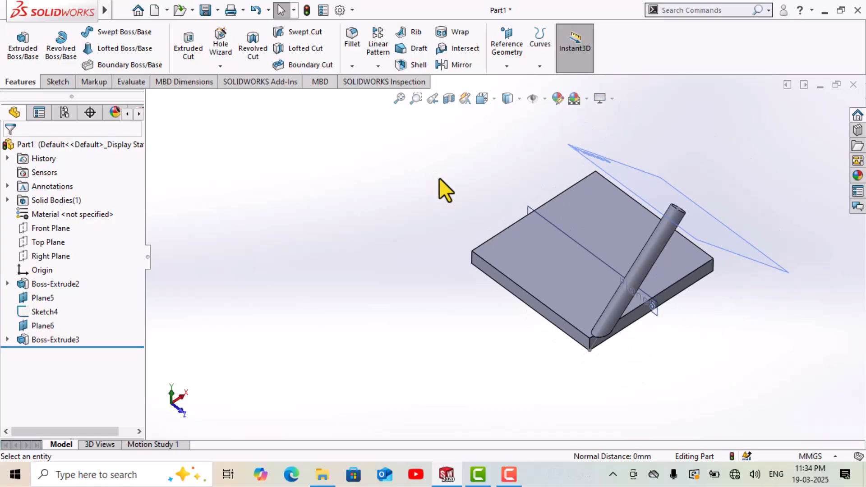
pyautogui.moveTo(567, 242); pyautogui.dragTo(579, 203, button='middle')
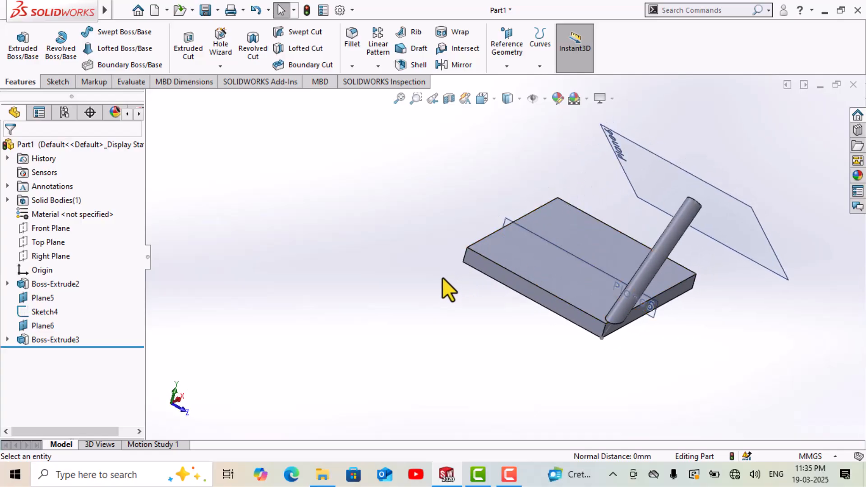
pyautogui.scroll(-6, 462, 260)
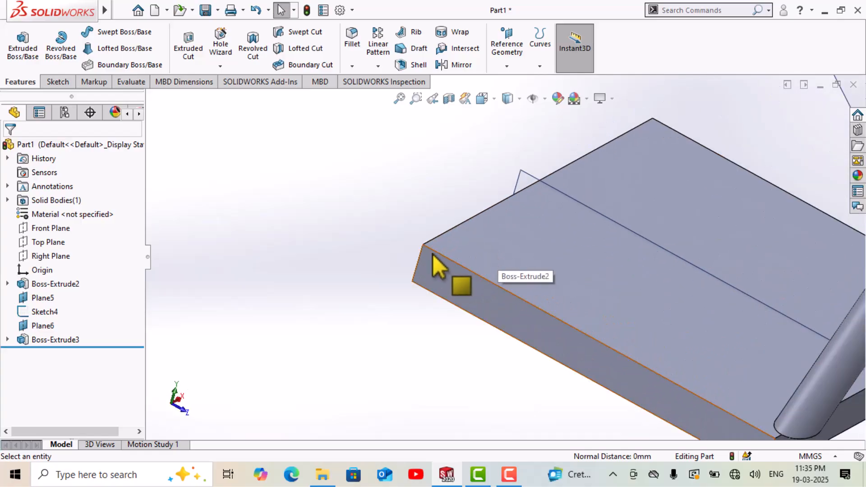
pyautogui.scroll(2, 503, 258)
pyautogui.moveTo(503, 257); pyautogui.dragTo(501, 230, button='middle')
pyautogui.scroll(-5, 468, 275)
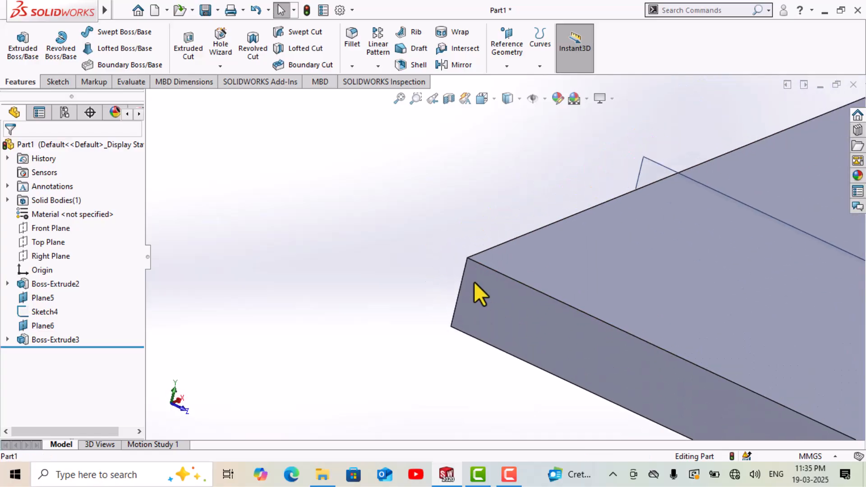
pyautogui.scroll(3, 546, 285)
pyautogui.moveTo(719, 208); pyautogui.dragTo(661, 186, button='middle')
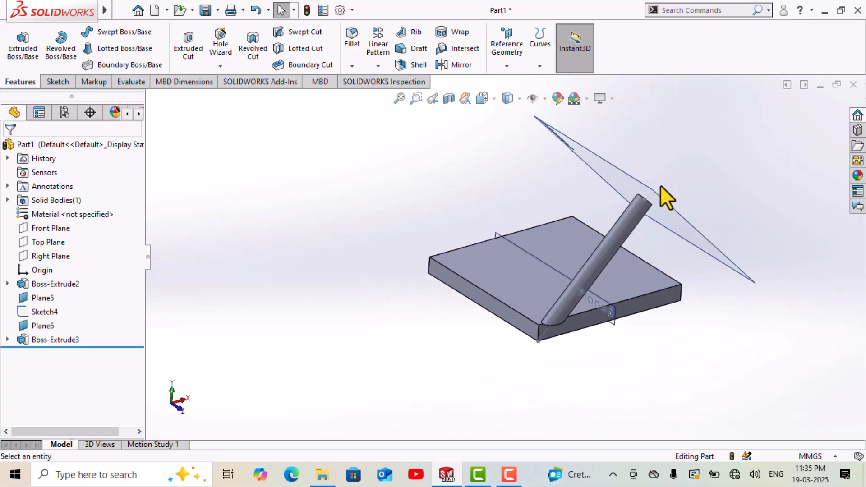
pyautogui.click(507, 66)
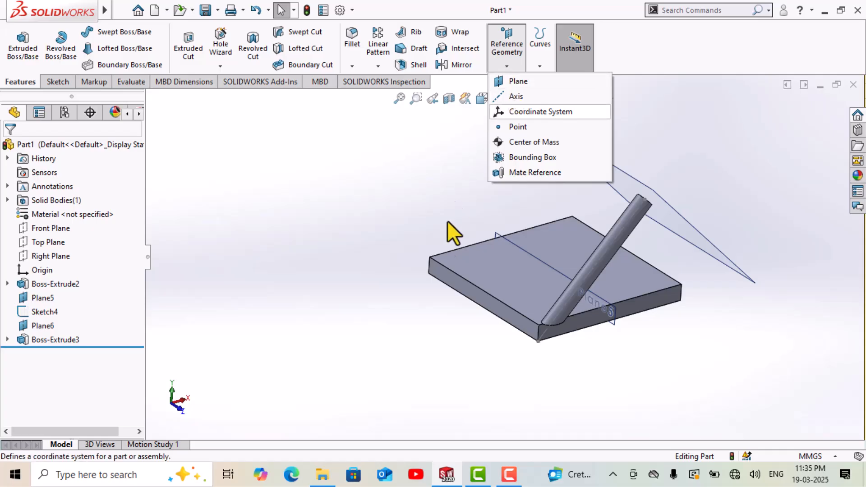
pyautogui.scroll(-5, 420, 290)
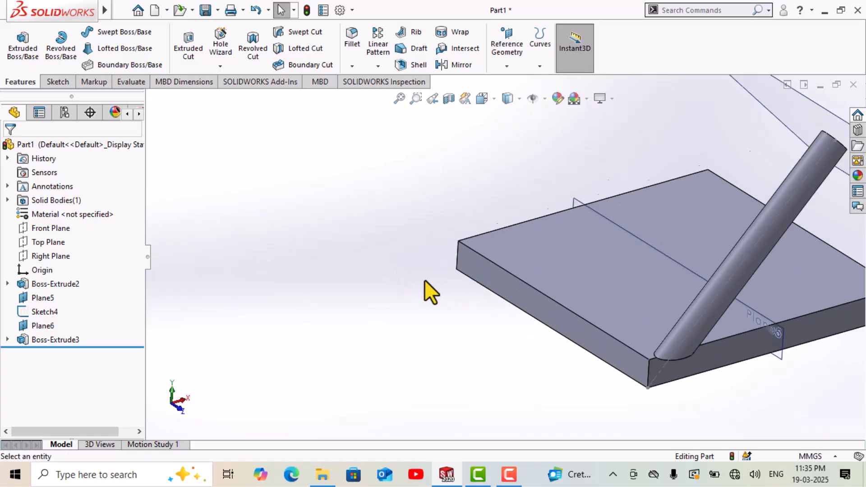
# Step: Start a sketch on the plate's long side face next to the far corner
pyautogui.moveTo(492, 262); pyautogui.dragTo(519, 225, button='middle')
pyautogui.click(508, 271)
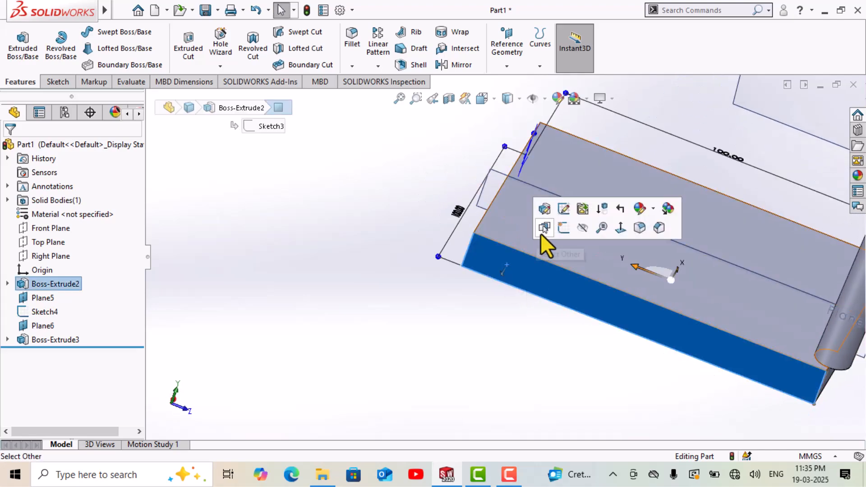
pyautogui.click(567, 240)
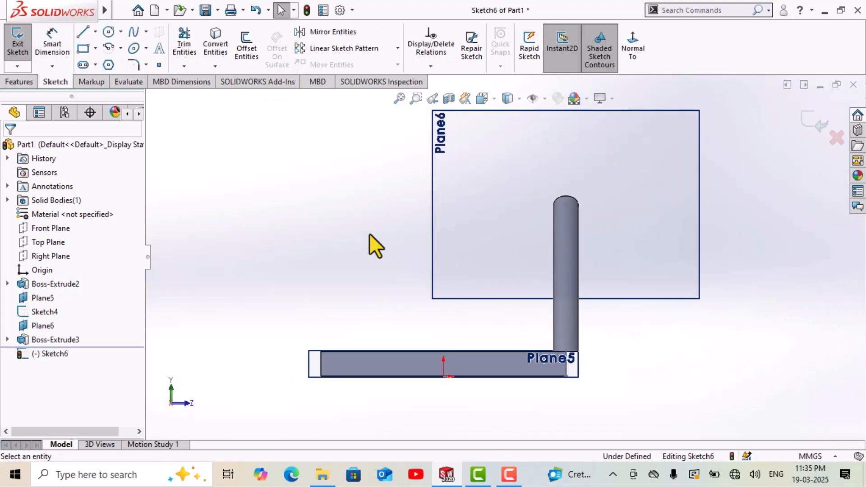
# Step: Draw a construction line rising from the side face's upper corner at about 52.5° to the plate's top edge
pyautogui.moveTo(351, 189); pyautogui.dragTo(308, 132, button='right')
pyautogui.scroll(-5, 357, 352)
pyautogui.scroll(-3, 405, 325)
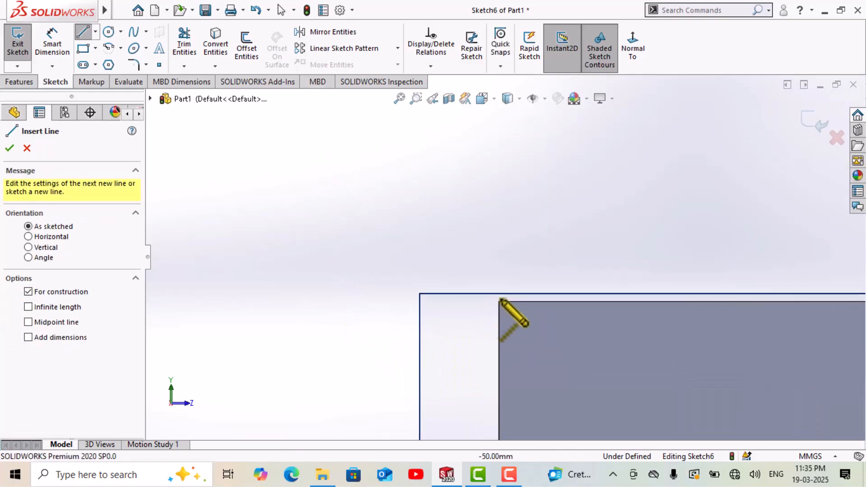
pyautogui.scroll(-3, 576, 169)
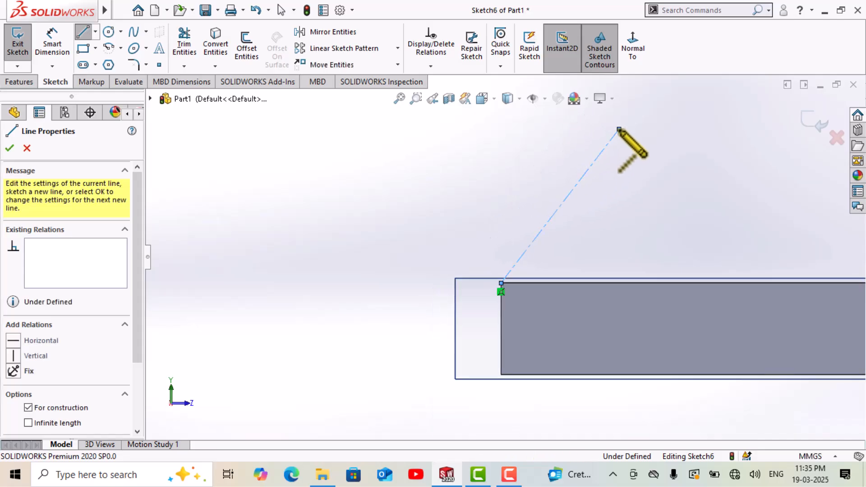
pyautogui.press('Escape')
# Step: Dimension the angle between the construction line and the plate's top edge as 45° and exit the sketch
pyautogui.moveTo(393, 292); pyautogui.dragTo(489, 236, button='right')
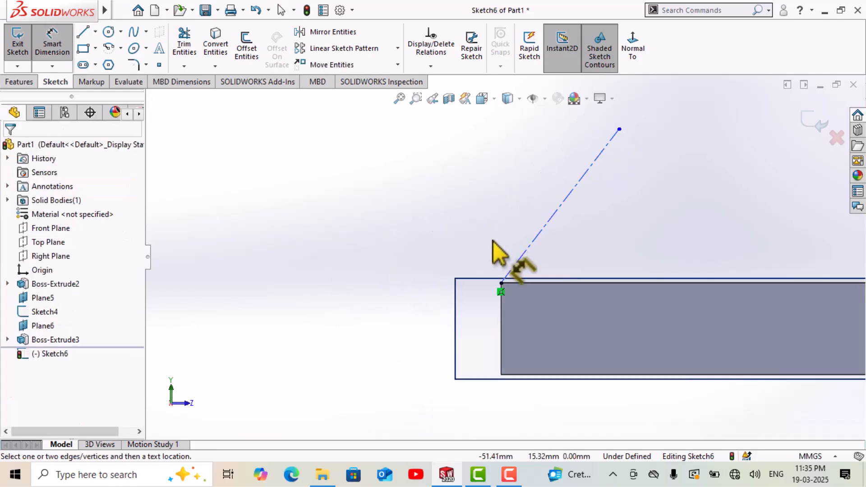
pyautogui.scroll(8, 490, 235)
pyautogui.click(508, 296)
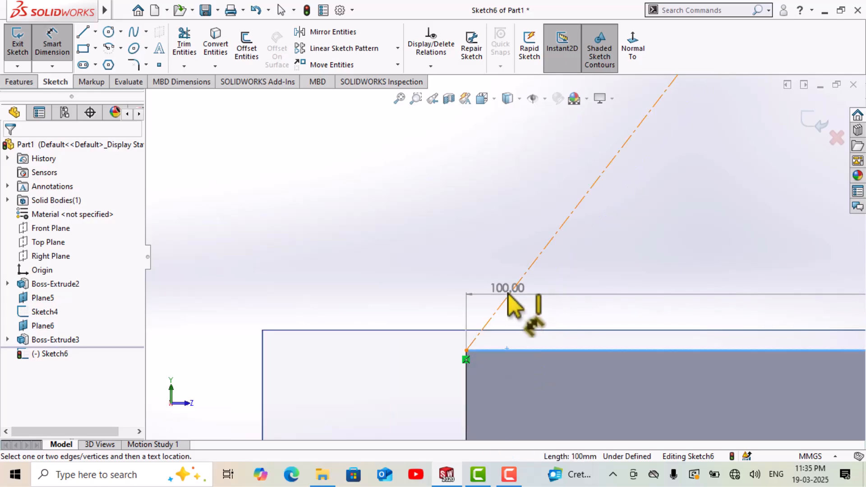
pyautogui.click(518, 289)
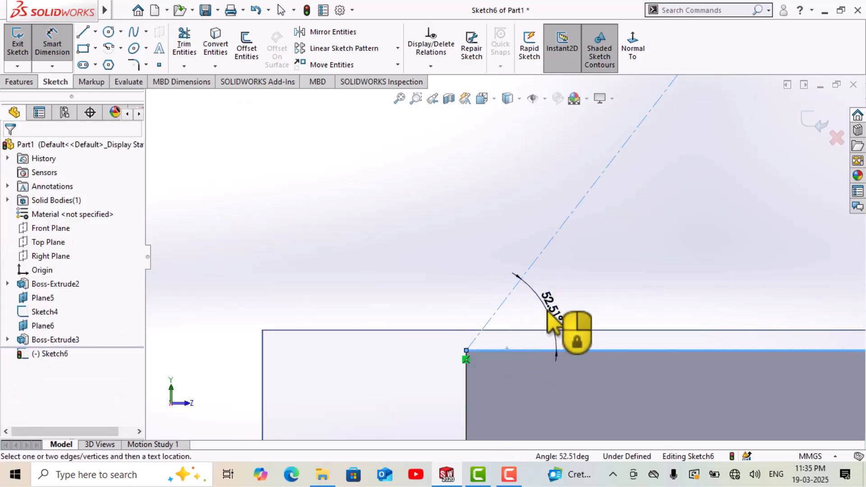
pyautogui.click(547, 312)
pyautogui.write('4')
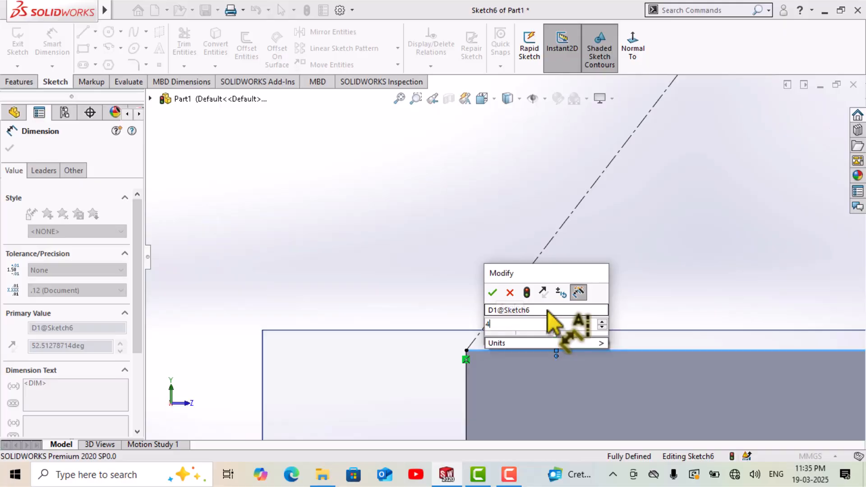
pyautogui.write('5')
pyautogui.click(495, 297)
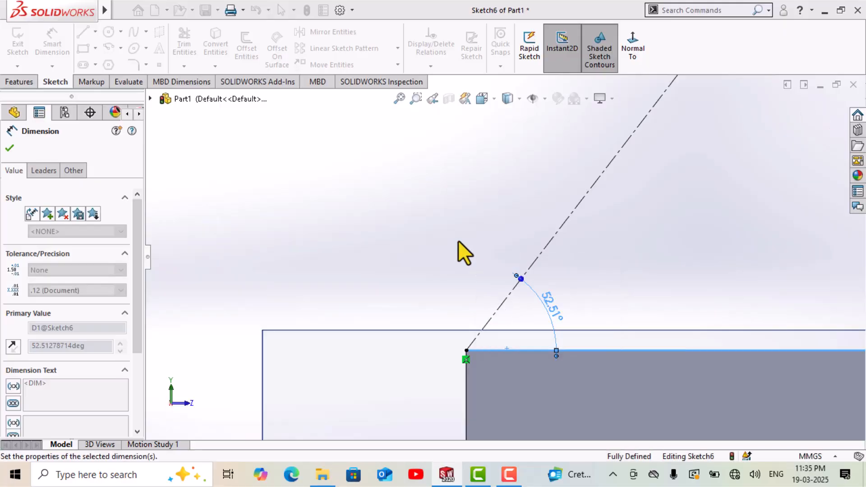
pyautogui.scroll(3, 478, 266)
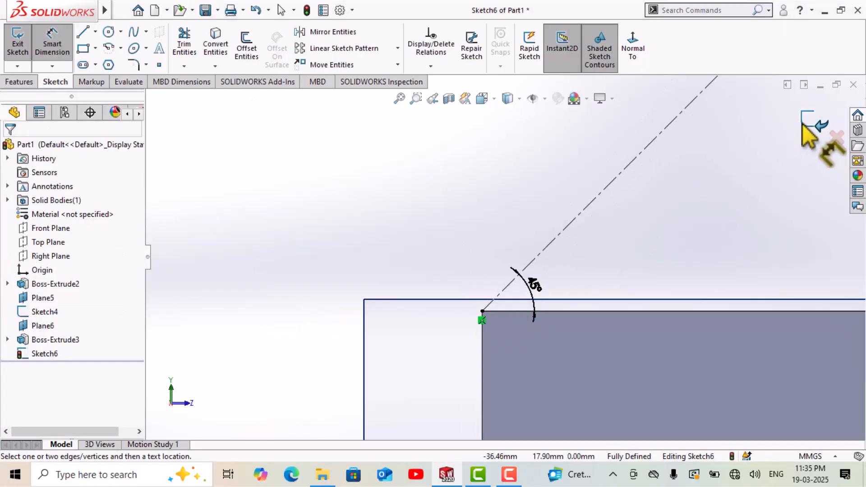
pyautogui.click(804, 123)
pyautogui.moveTo(540, 261); pyautogui.dragTo(521, 320, button='middle')
pyautogui.scroll(-5, 554, 315)
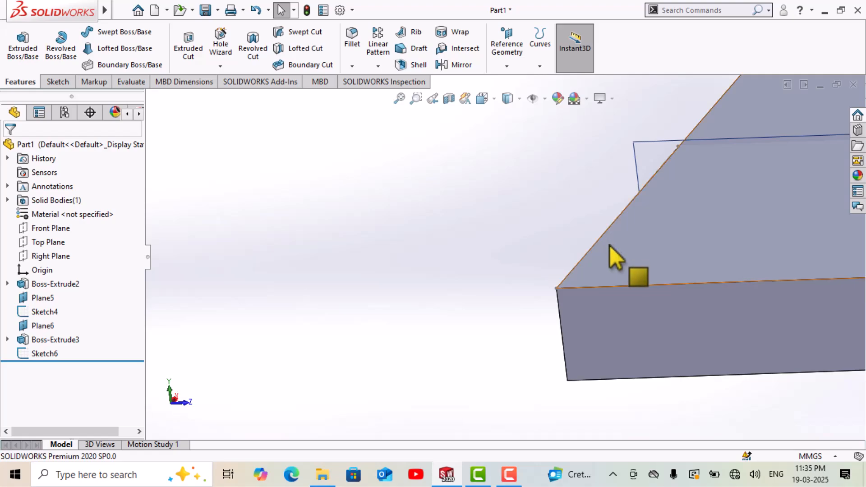
pyautogui.scroll(3, 504, 260)
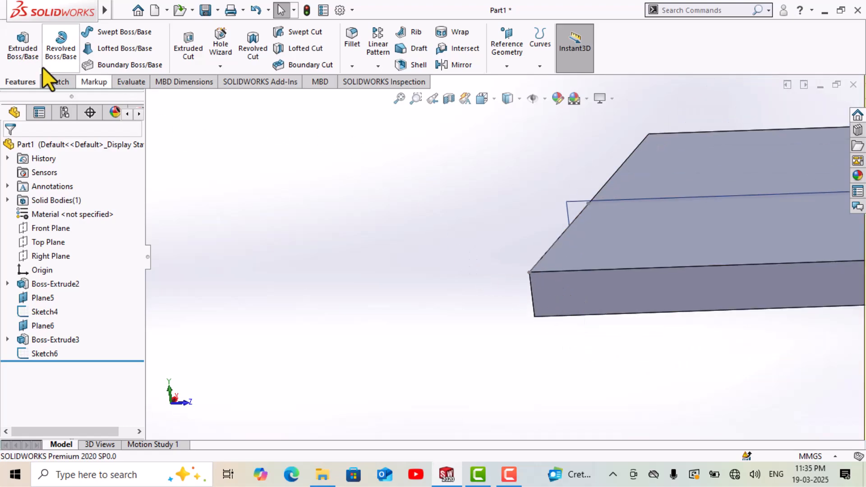
# Step: Create a reference plane through the plate's upper corner vertex, perpendicular to the 45° construction line
pyautogui.click(499, 66)
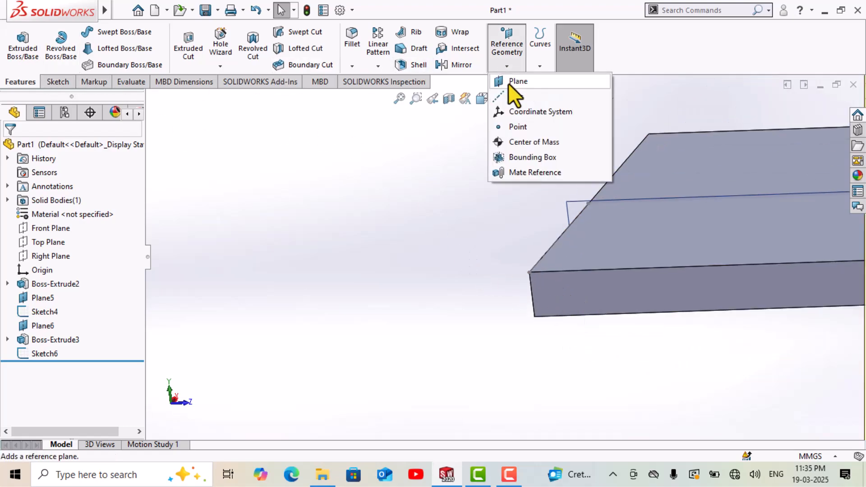
pyautogui.click(508, 83)
pyautogui.click(529, 273)
pyautogui.moveTo(529, 273); pyautogui.dragTo(582, 277, button='middle')
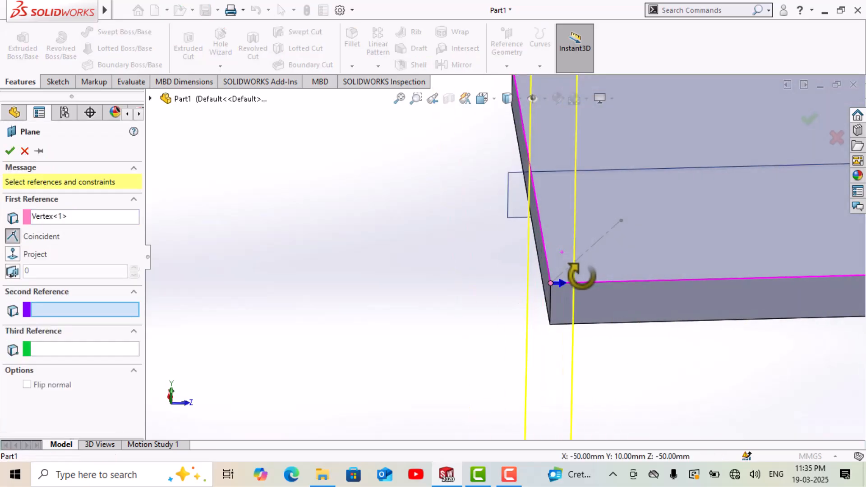
pyautogui.click(591, 249)
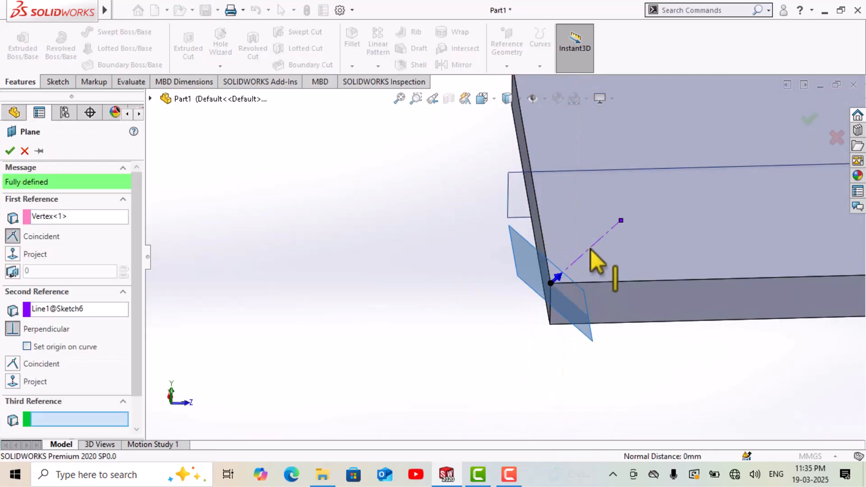
pyautogui.click(9, 151)
# Step: Sketch a circle about 6 mm in diameter on the new angled plane, centred on the plate's corner, and exit the sketch
pyautogui.scroll(-5, 515, 300)
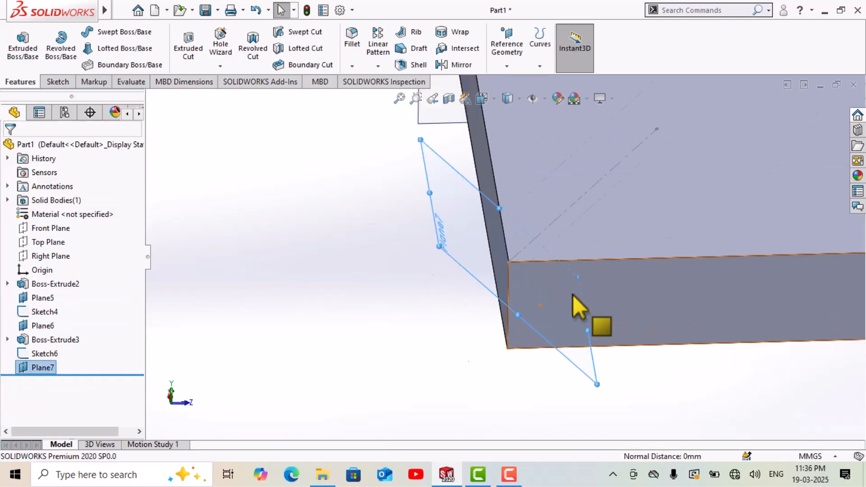
pyautogui.scroll(5, 499, 248)
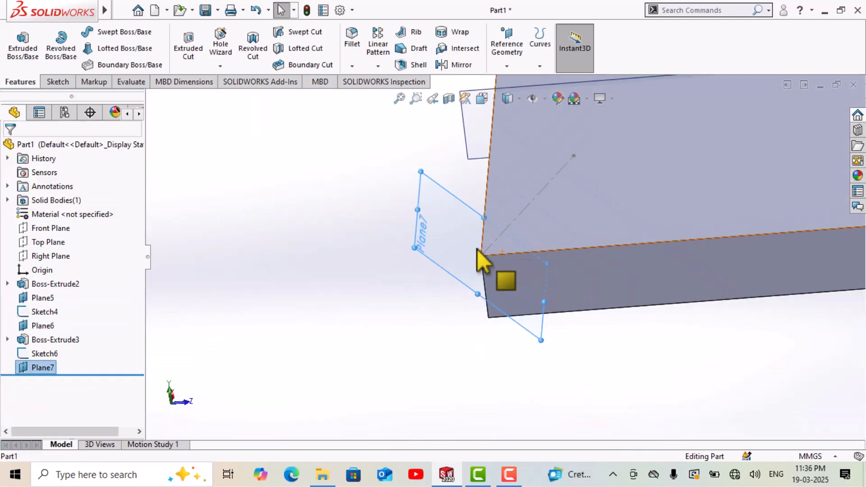
pyautogui.click(431, 254)
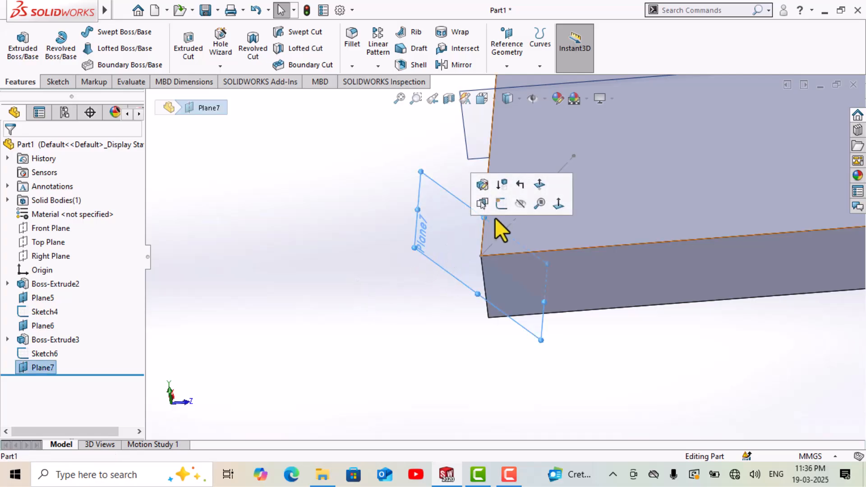
pyautogui.click(500, 206)
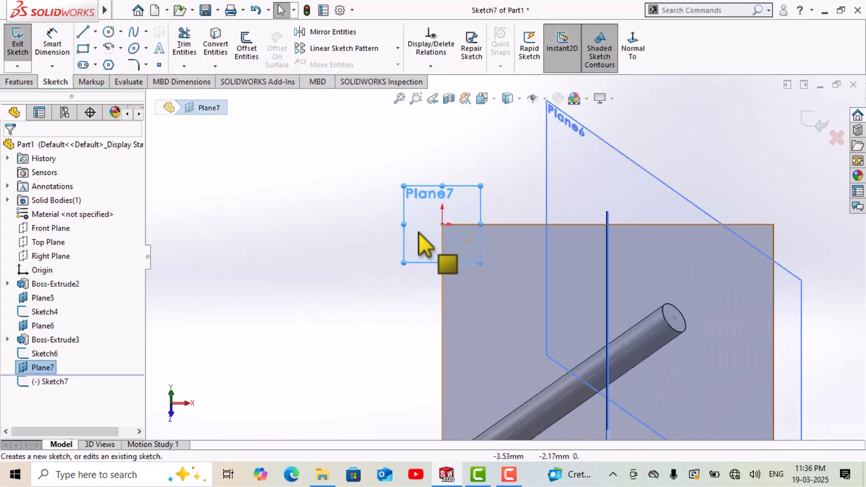
pyautogui.moveTo(308, 209); pyautogui.dragTo(336, 215, button='right')
pyautogui.scroll(-3, 467, 231)
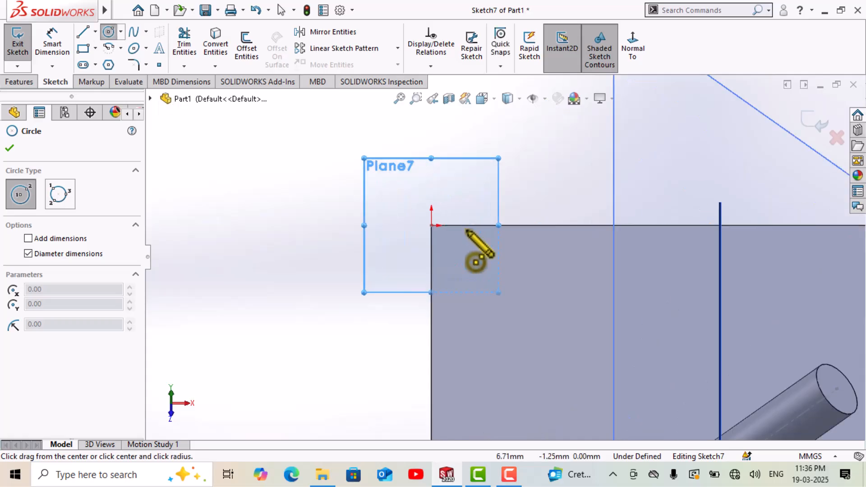
pyautogui.click(431, 225)
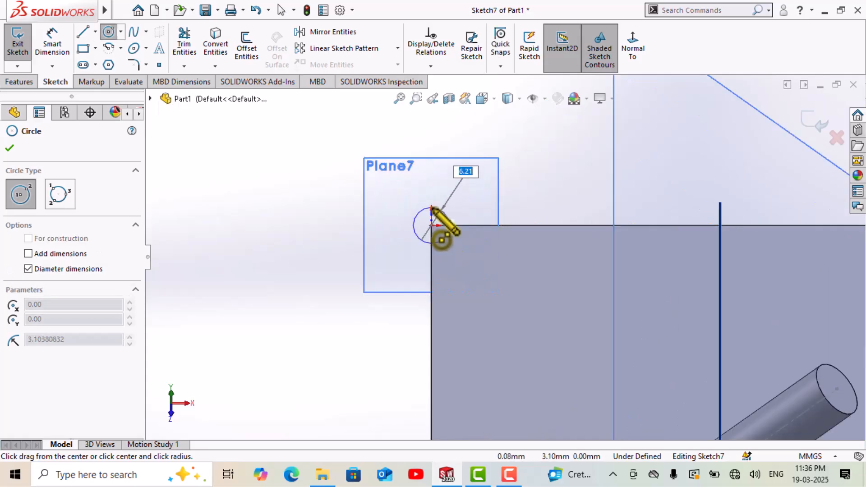
pyautogui.click(432, 204)
pyautogui.scroll(2, 440, 222)
pyautogui.click(805, 122)
# Step: Extrude the circle 70 mm blind from its sketch plane along the 45° line as a second slanted rod, with the result merged
pyautogui.moveTo(551, 237)
pyautogui.mouseDown(button='middle')
pyautogui.moveTo(580, 178)
pyautogui.moveTo(605, 176)
pyautogui.moveTo(629, 209)
pyautogui.mouseUp(button='middle')
pyautogui.scroll(-5, 623, 234)
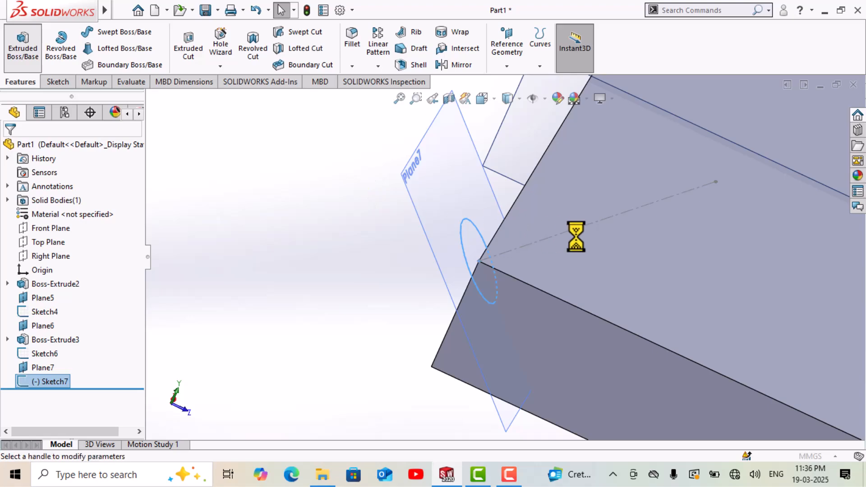
pyautogui.scroll(6, 526, 261)
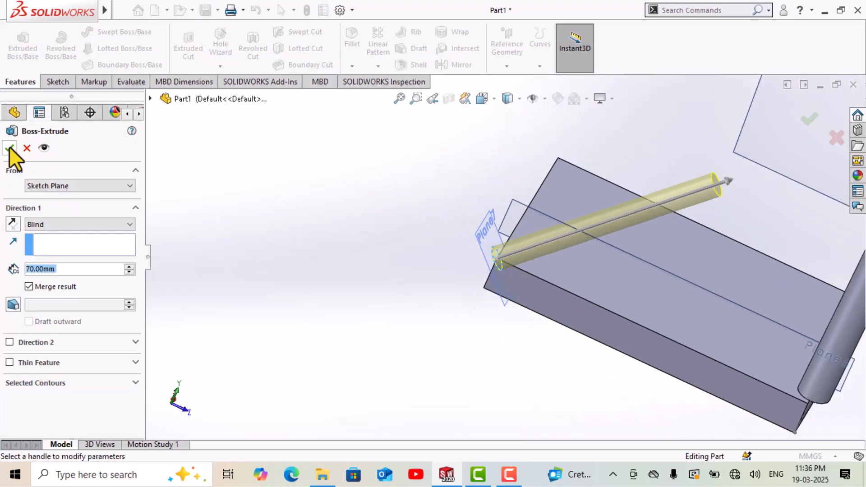
pyautogui.press('Return')
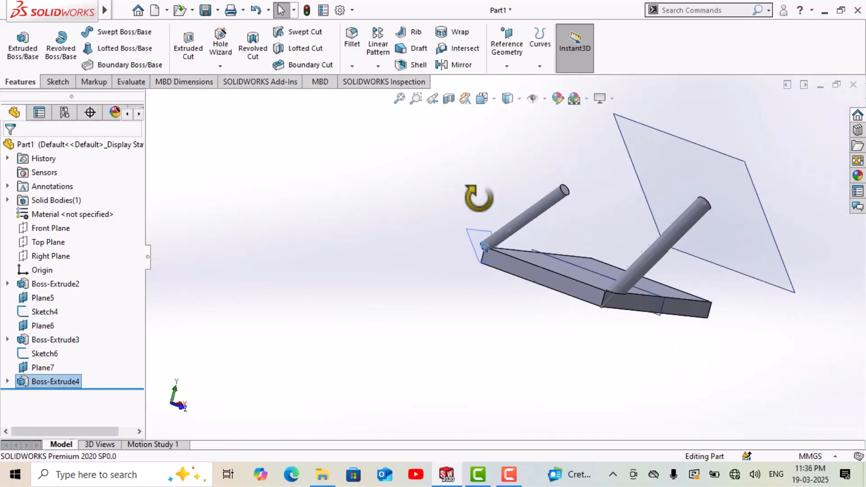